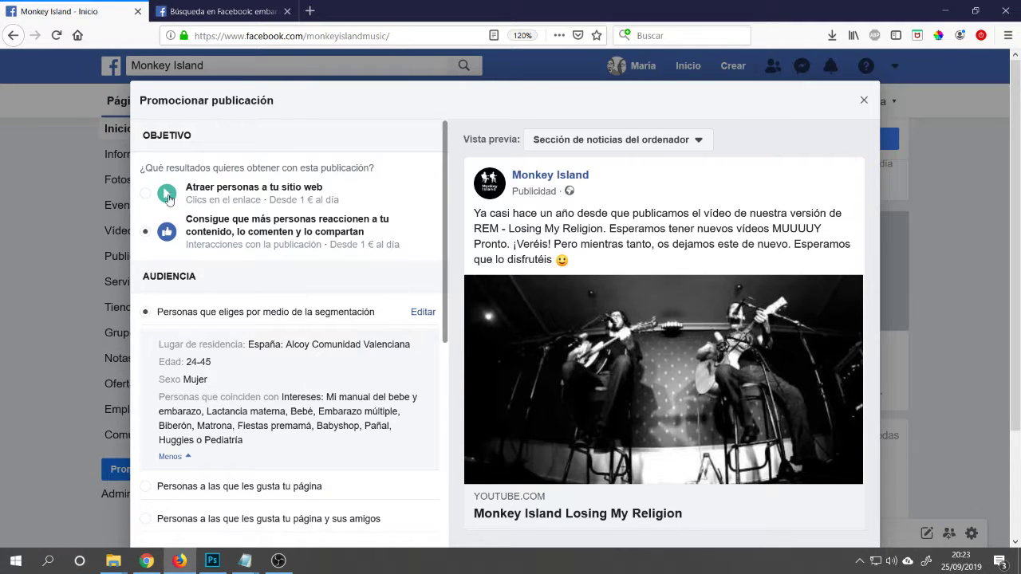
# Review the promotion's objective options and the targeting summary of the selected audience
pyautogui.click(144, 195)
pyautogui.click(145, 233)
pyautogui.scroll(-3, 281, 229)
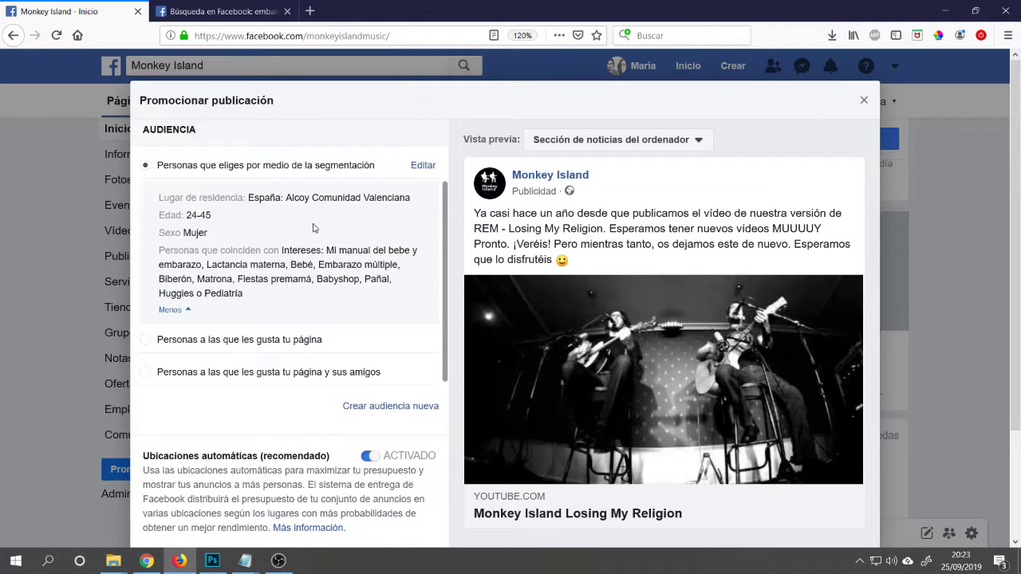
pyautogui.scroll(3, 301, 276)
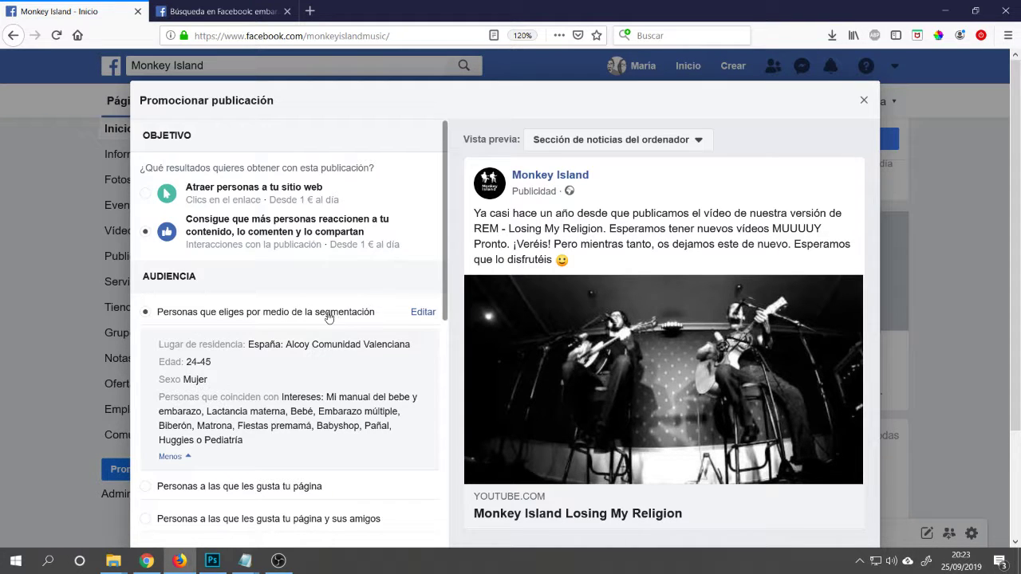
# Open the segmented audience for editing and remove its Alcoy location and the whole group of other interests
pyautogui.scroll(-3, 323, 314)
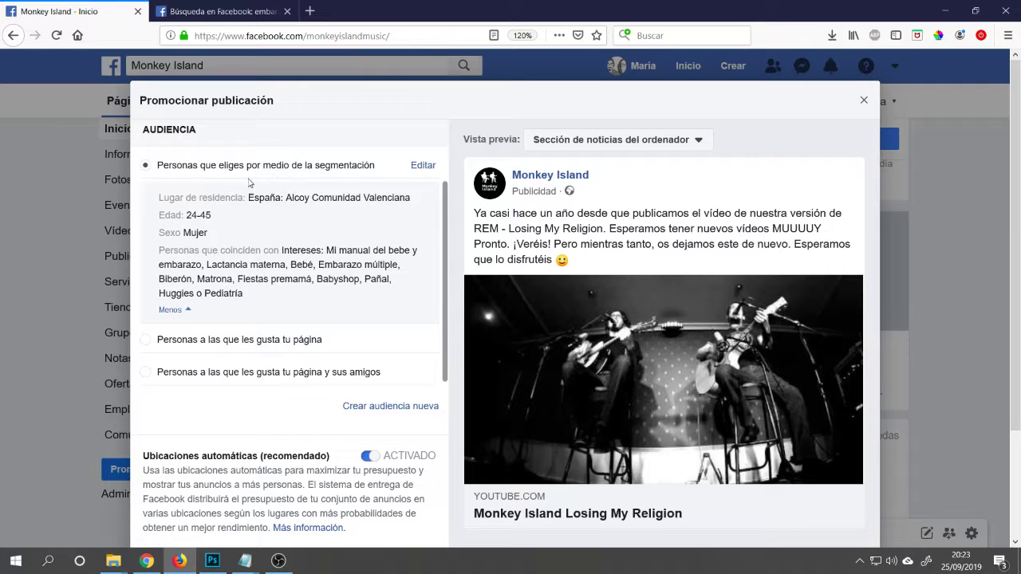
pyautogui.click(428, 167)
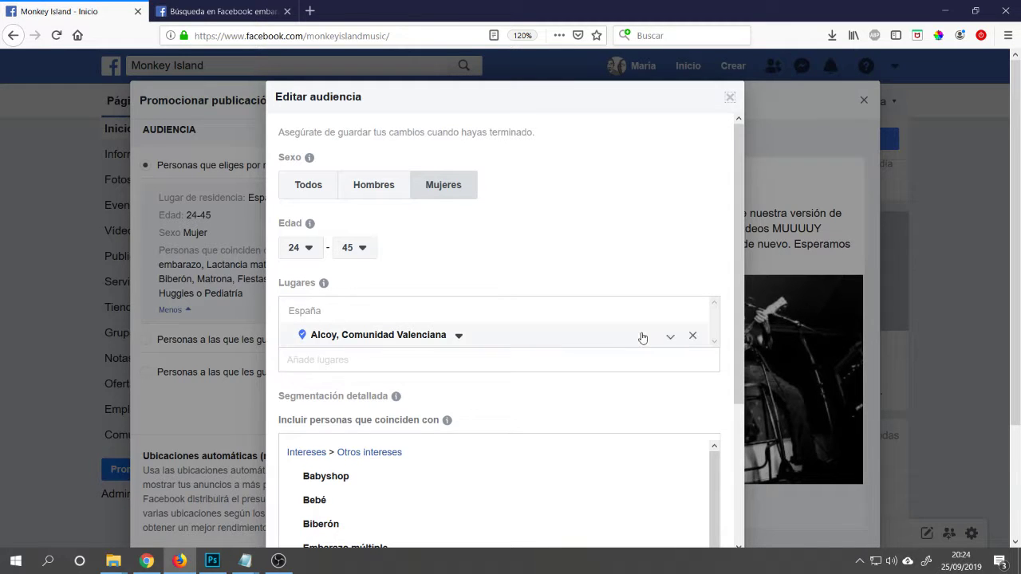
pyautogui.click(692, 339)
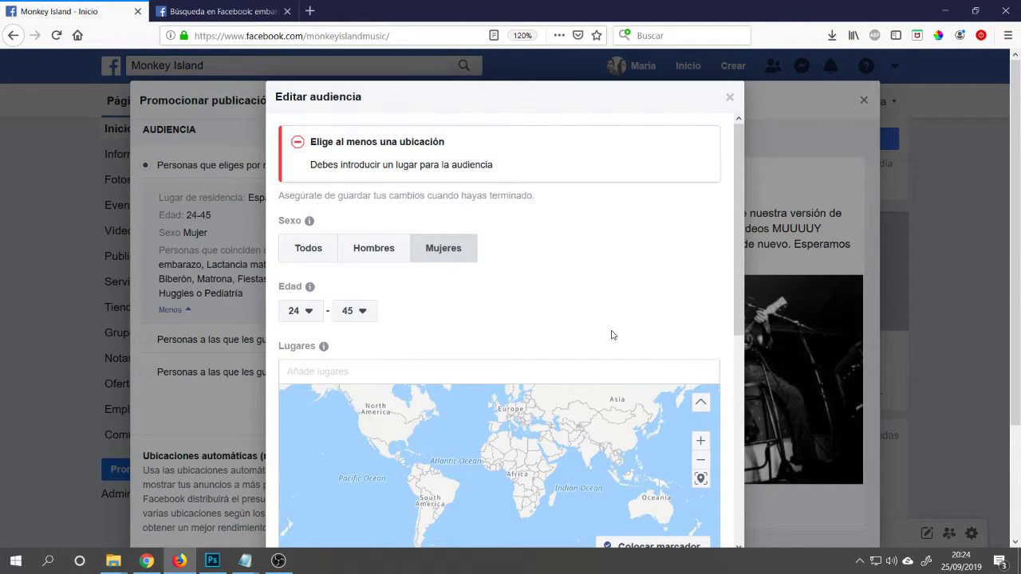
pyautogui.scroll(-3, 574, 352)
pyautogui.scroll(-2, 481, 388)
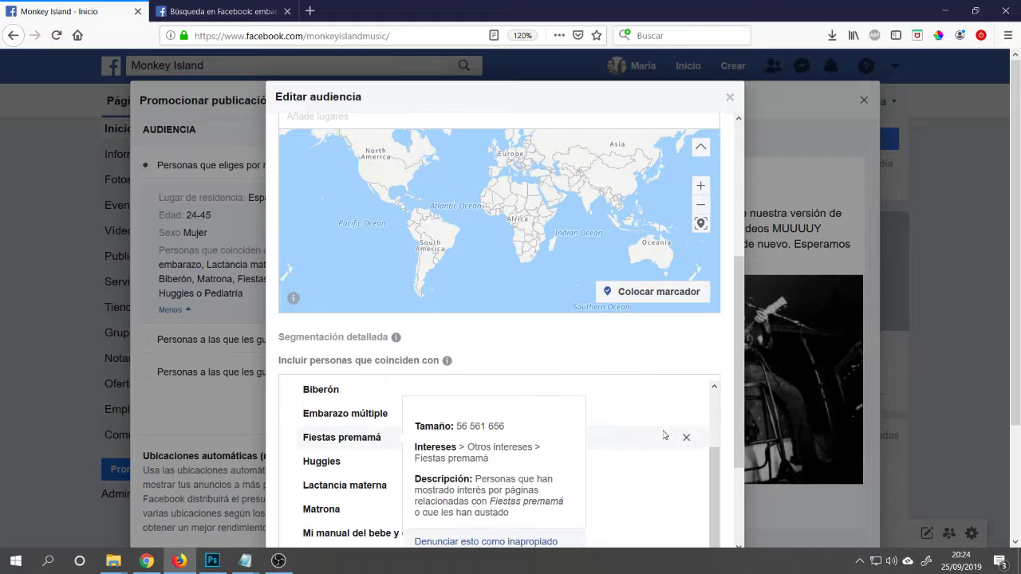
pyautogui.scroll(2, 678, 437)
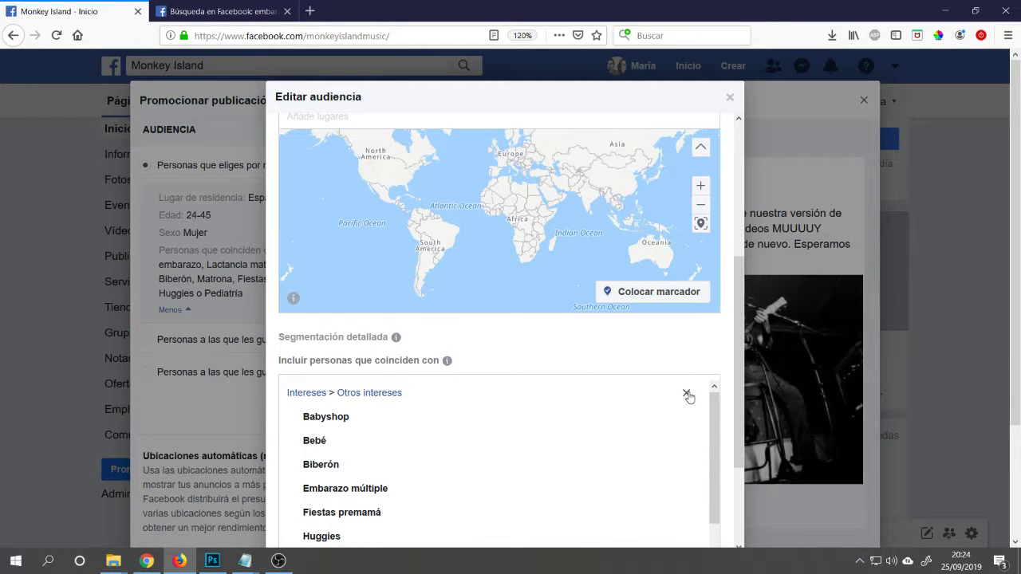
pyautogui.click(686, 392)
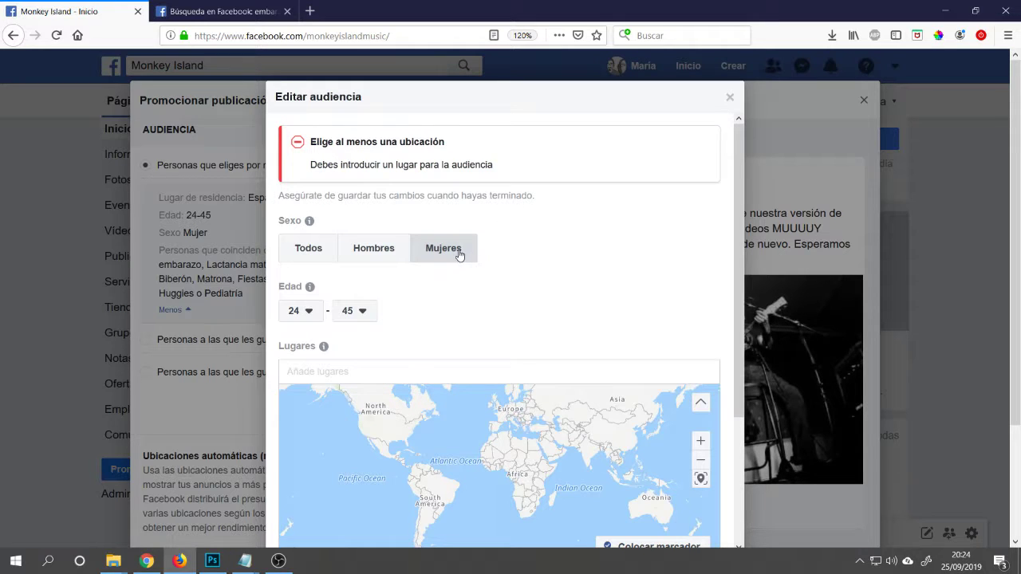
# Set the audience's gender to Todos and add Alcoy, Comunidad Valenciana, España, as location, limited to "Solo ciudad actual"
pyautogui.click(310, 258)
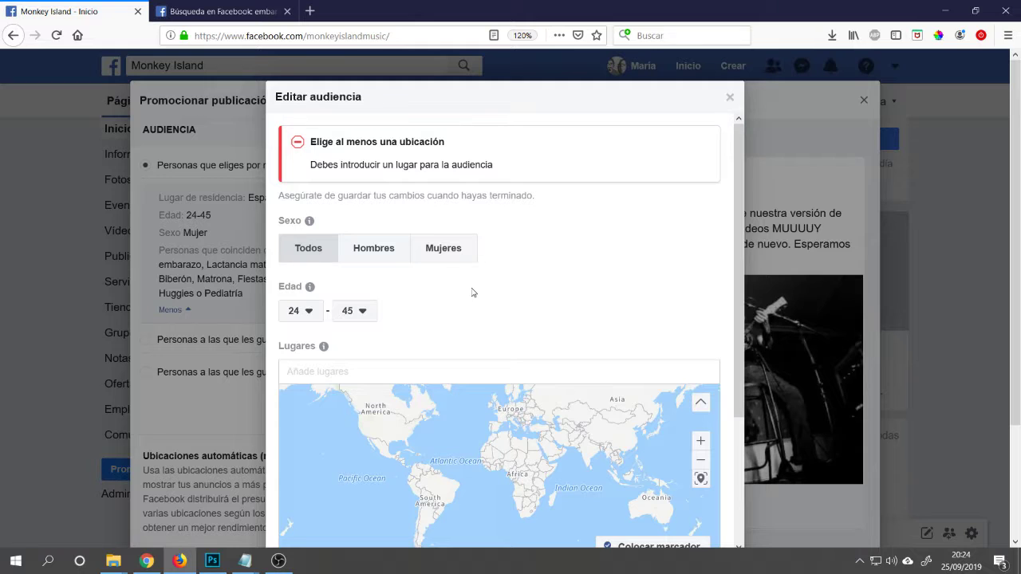
pyautogui.scroll(-2, 467, 292)
pyautogui.scroll(-1, 455, 285)
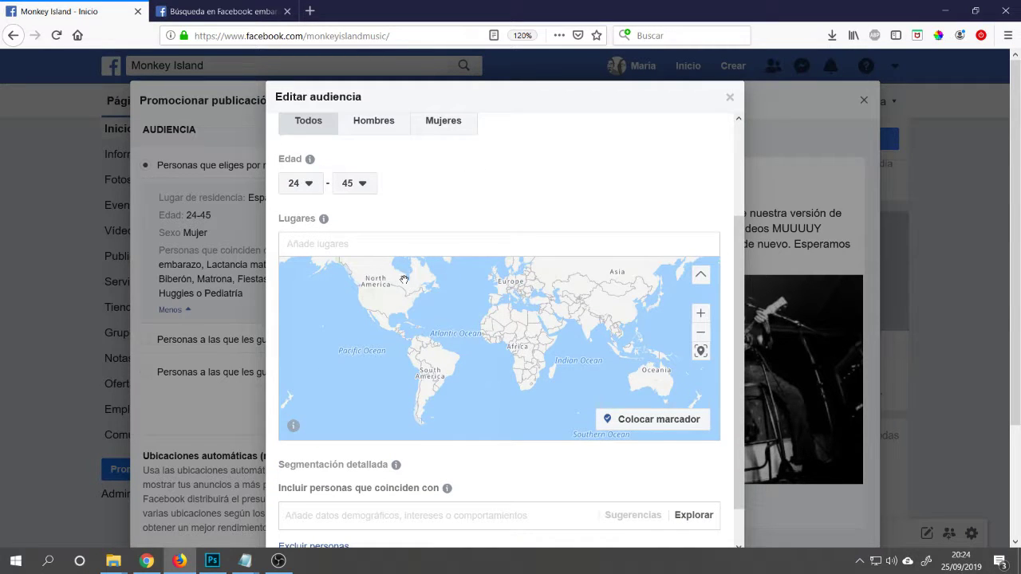
pyautogui.click(361, 250)
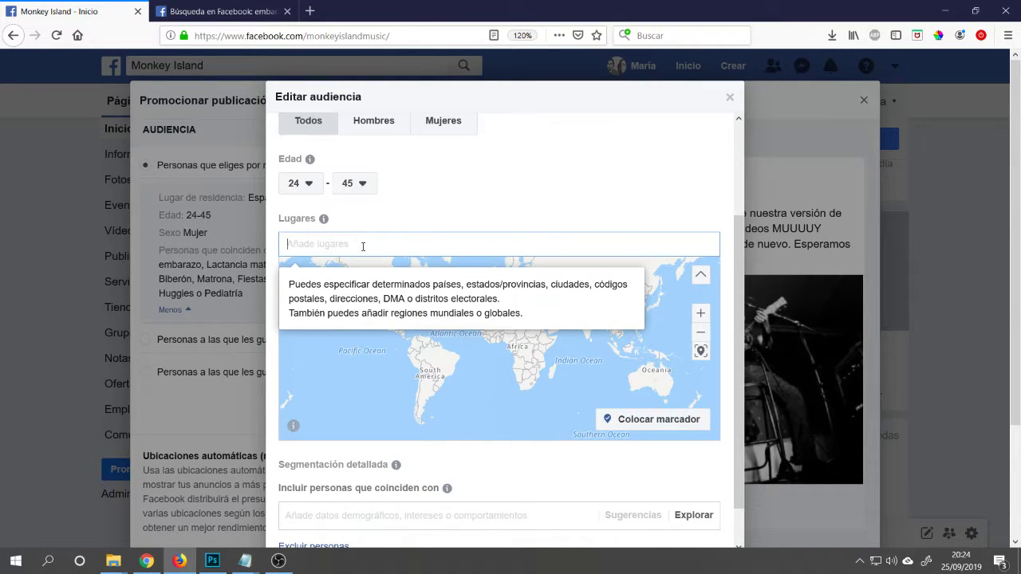
pyautogui.write('Alcoi')
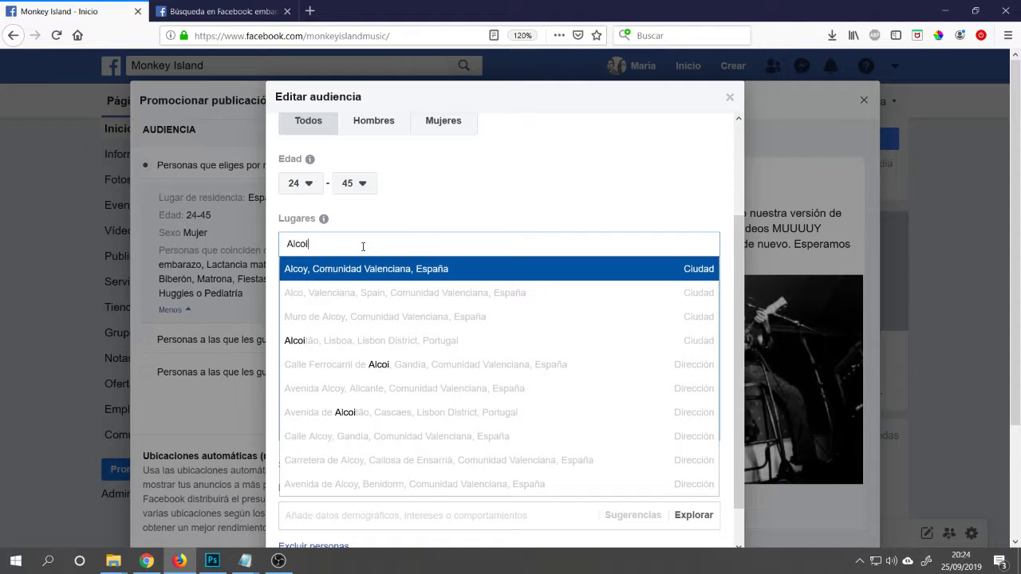
pyautogui.click(377, 269)
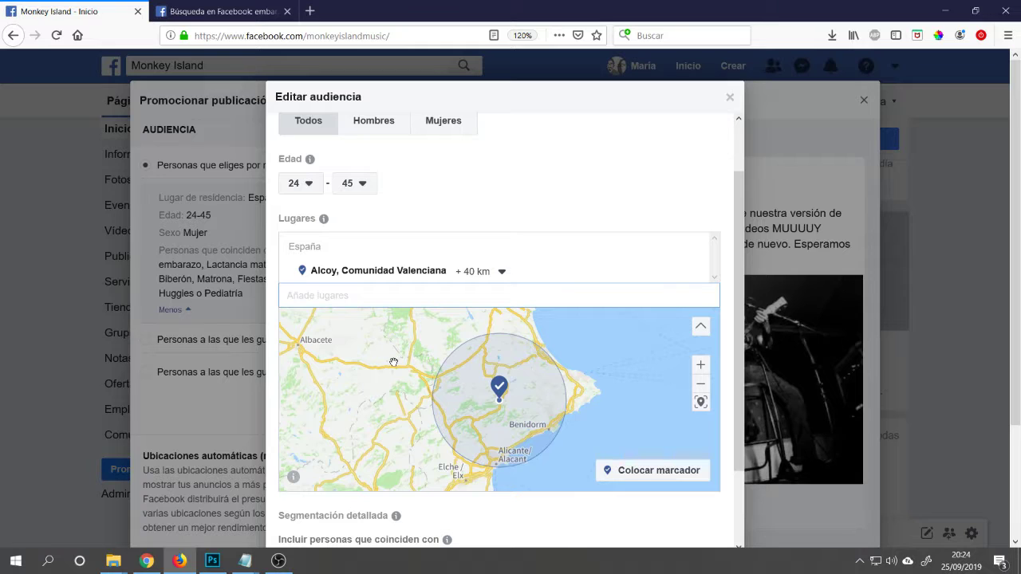
pyautogui.click(502, 273)
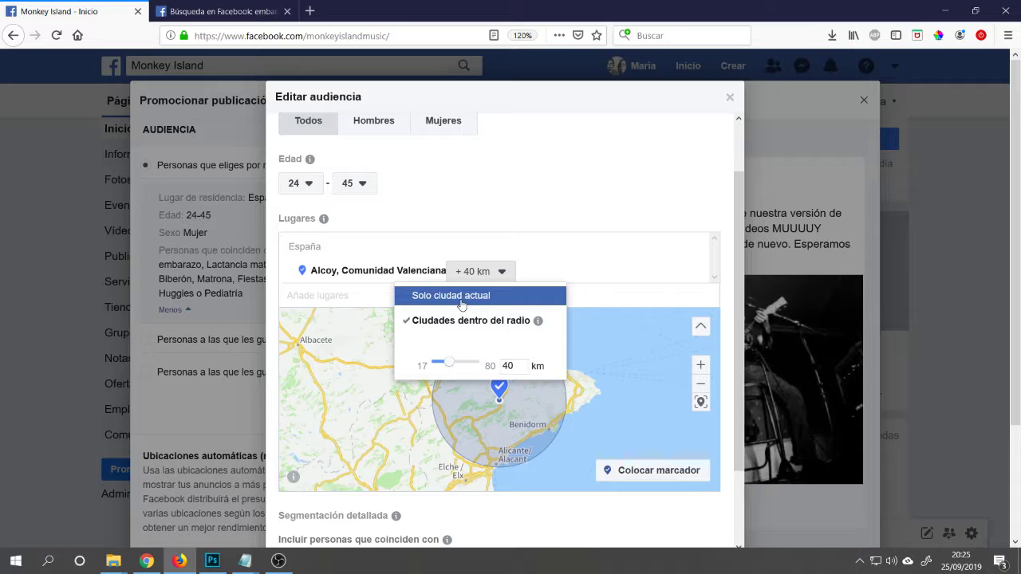
pyautogui.click(429, 296)
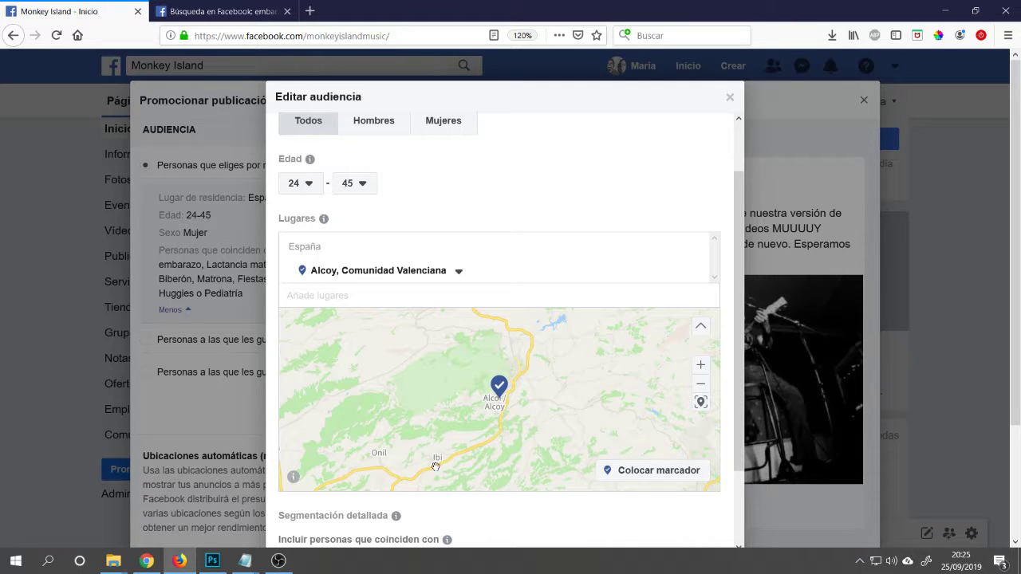
# Examine the targeted area around Alcoy up close on the location map
pyautogui.click(407, 299)
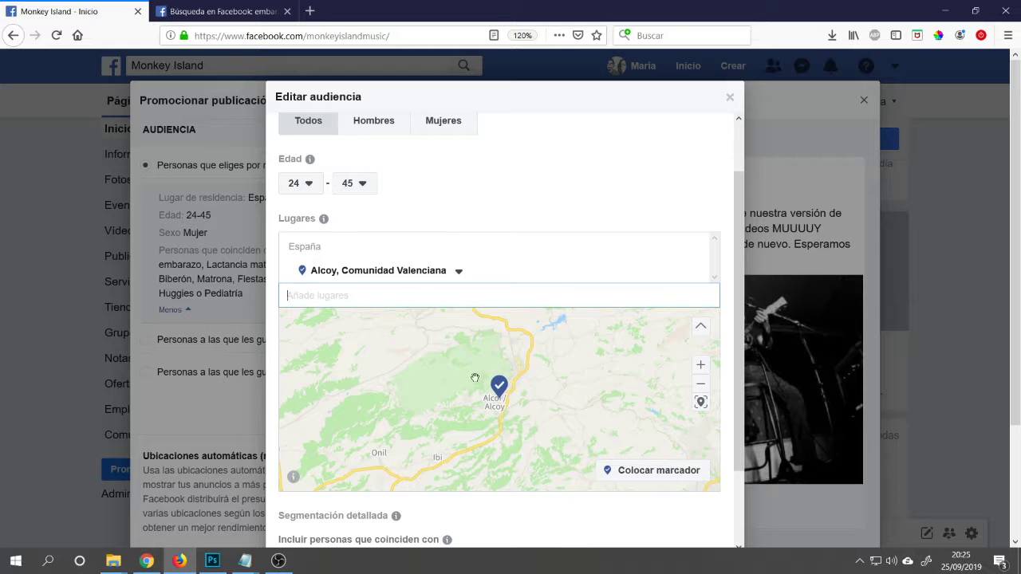
pyautogui.scroll(2, 514, 421)
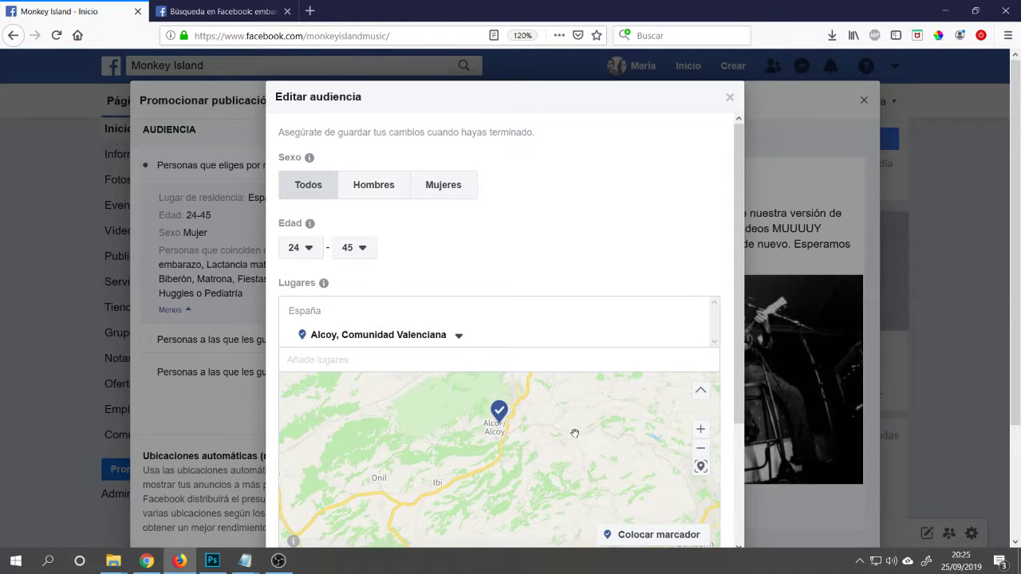
pyautogui.click(701, 430)
pyautogui.click(701, 430)
pyautogui.click(702, 430)
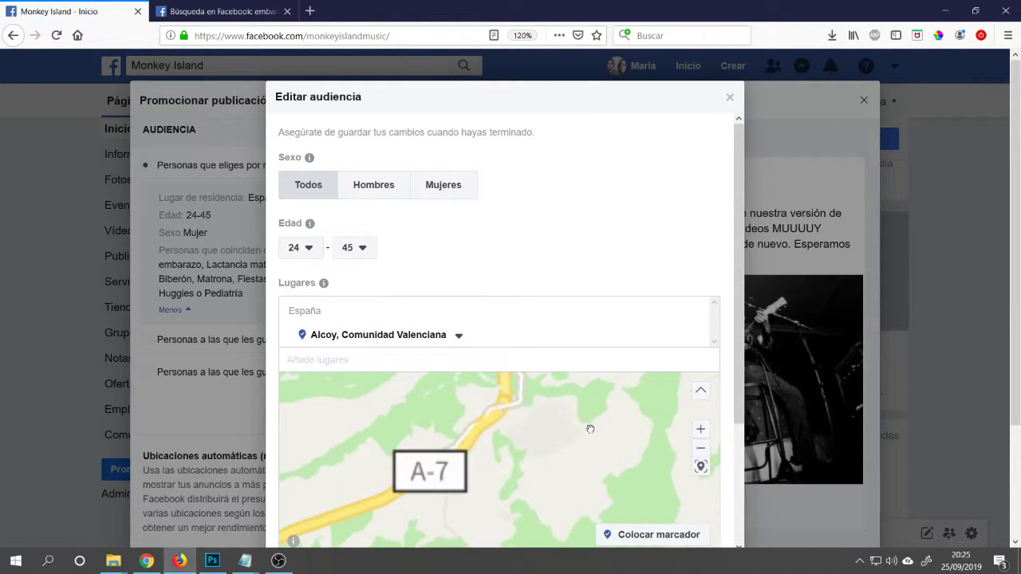
pyautogui.moveTo(538, 415); pyautogui.dragTo(532, 486)
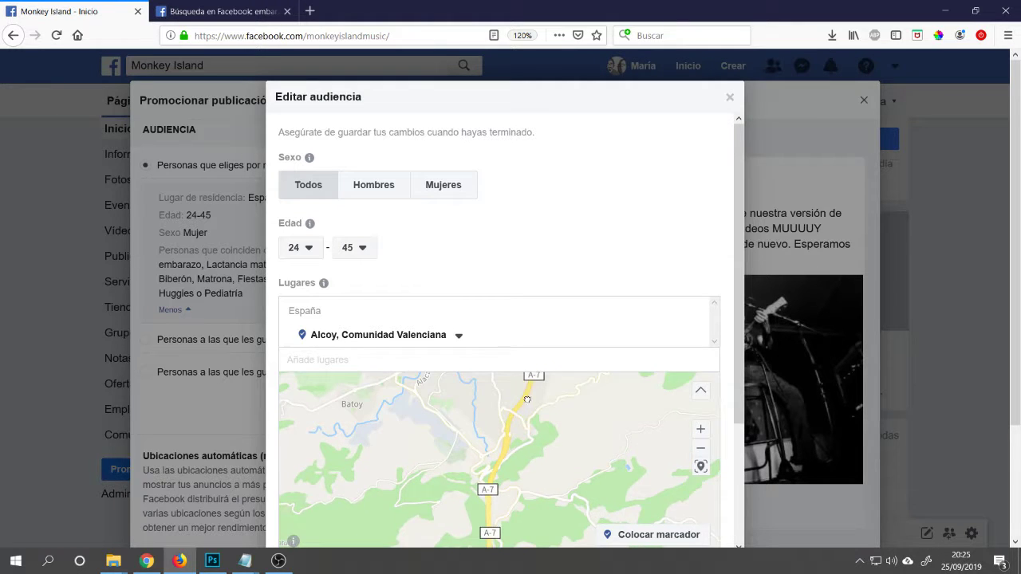
pyautogui.moveTo(531, 403); pyautogui.dragTo(522, 458)
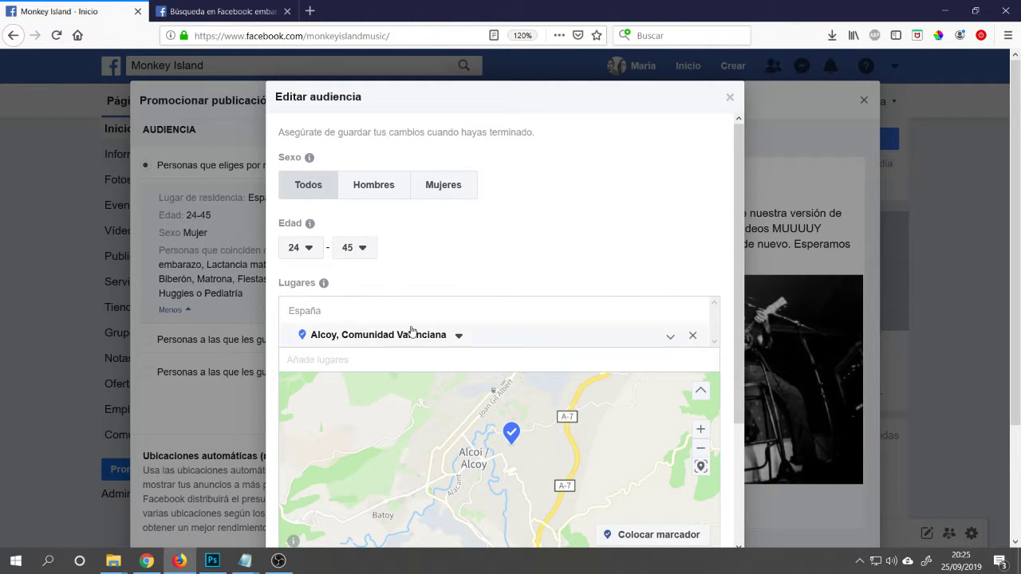
# Add the postal code 04005 in Almería, España, as a further location, inspect its area on the map and remove it again
pyautogui.click(363, 357)
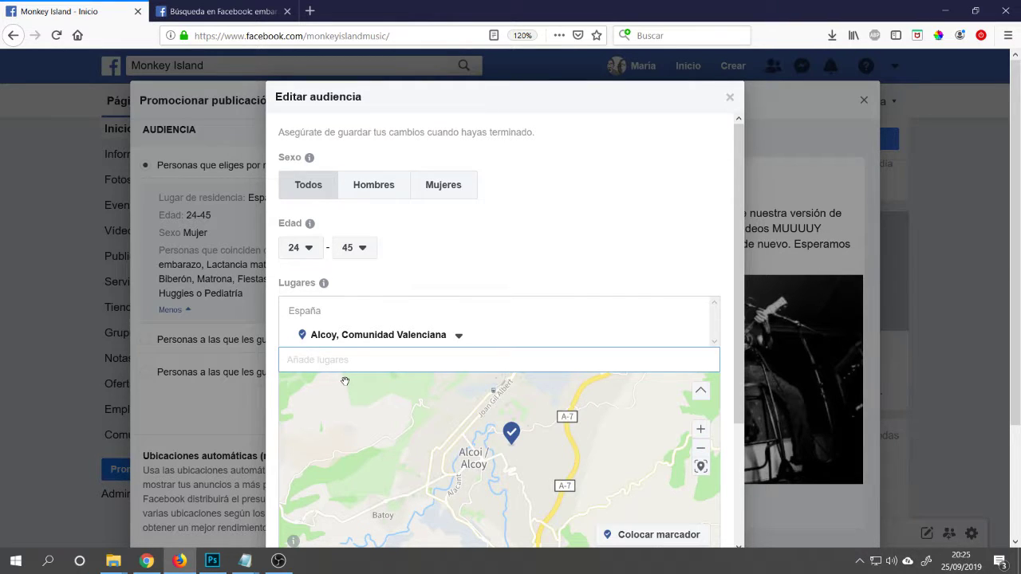
pyautogui.write('04005')
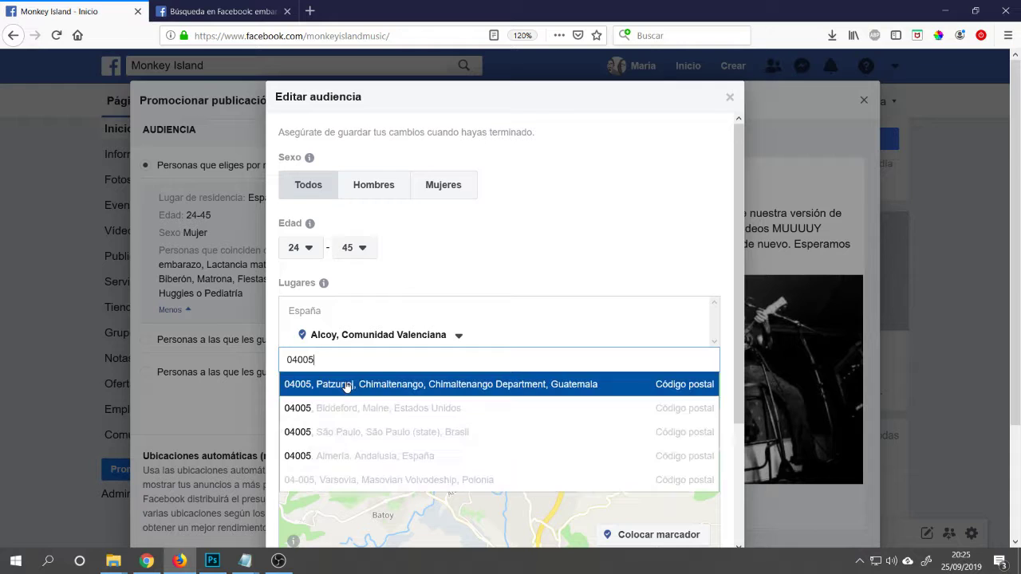
pyautogui.click(351, 457)
pyautogui.moveTo(488, 472)
pyautogui.mouseDown()
pyautogui.moveTo(496, 389)
pyautogui.moveTo(518, 424)
pyautogui.moveTo(500, 442)
pyautogui.mouseUp()
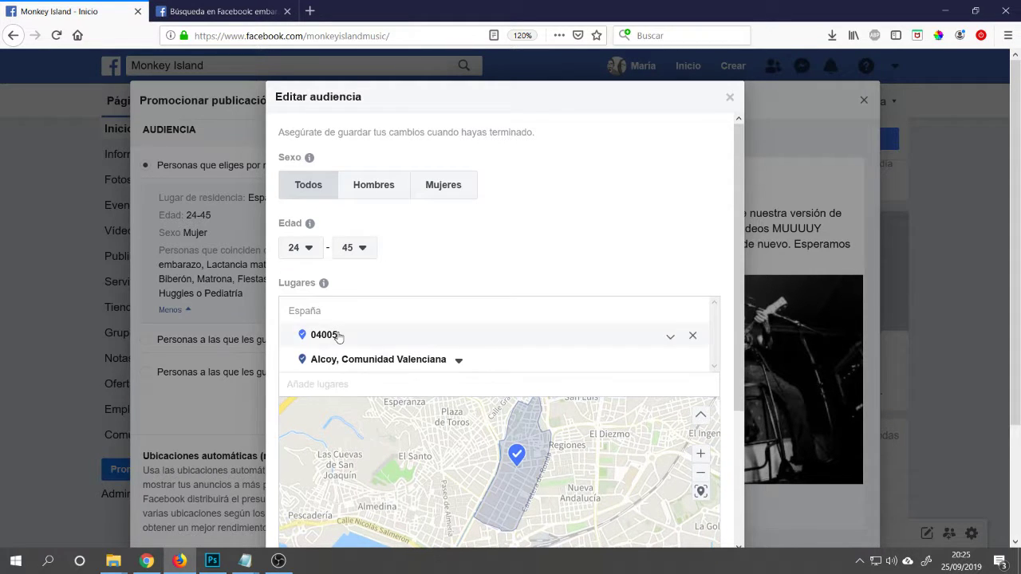
pyautogui.click(693, 336)
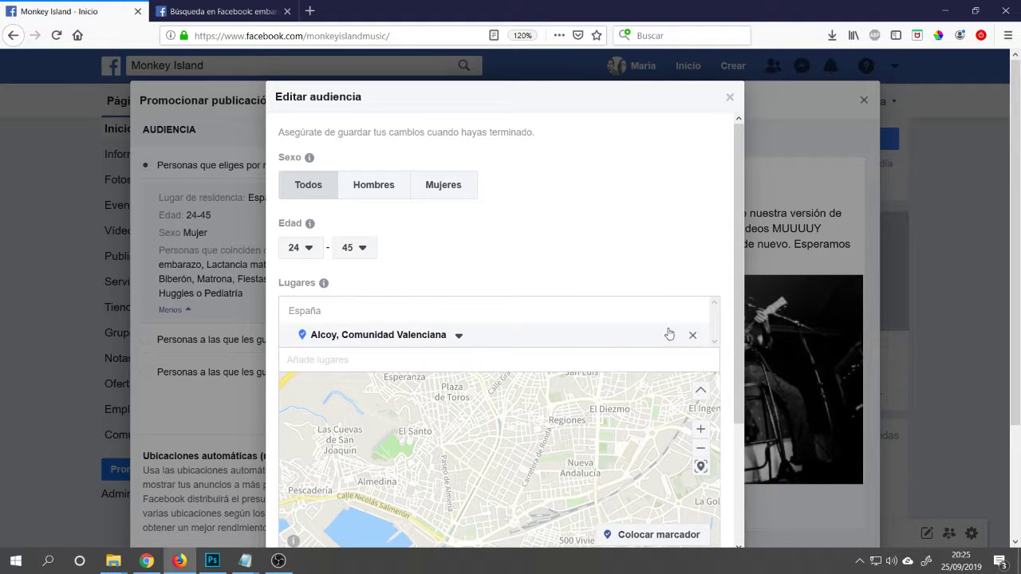
# Search the detailed targeting for "Embarazo" and include the interest Embarazos
pyautogui.scroll(-3, 500, 369)
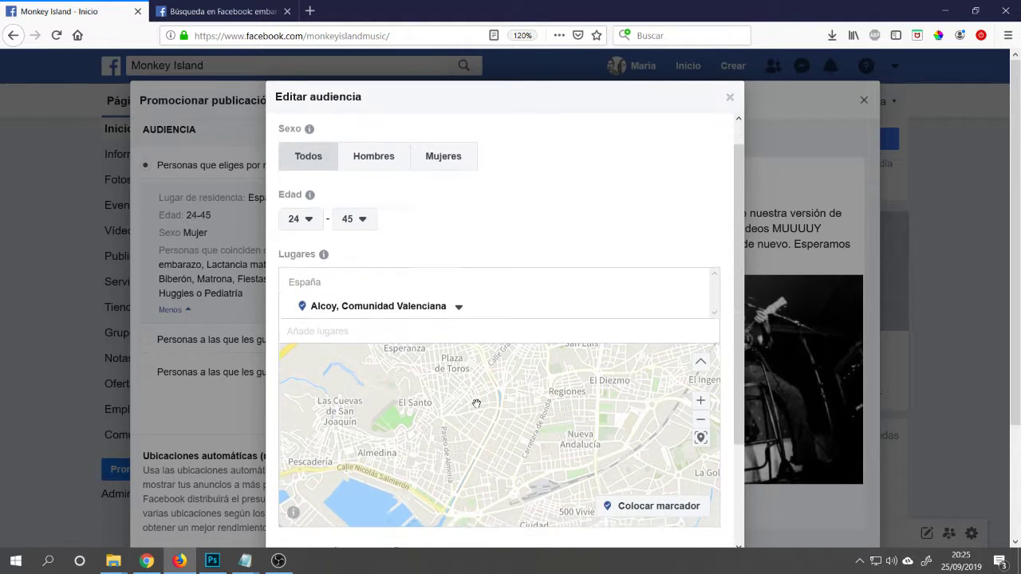
pyautogui.moveTo(397, 420)
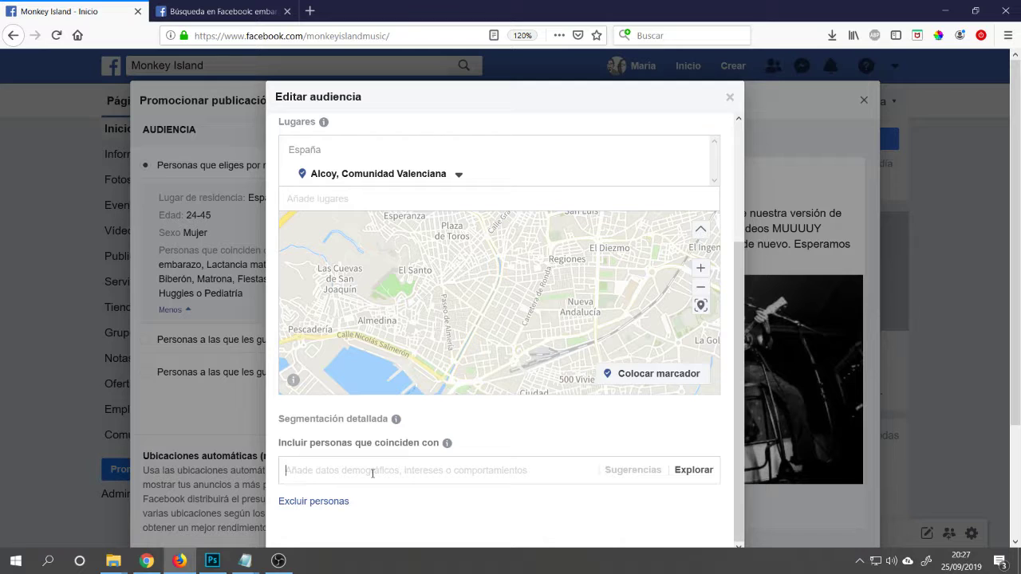
pyautogui.click(372, 473)
pyautogui.write('Embarazo')
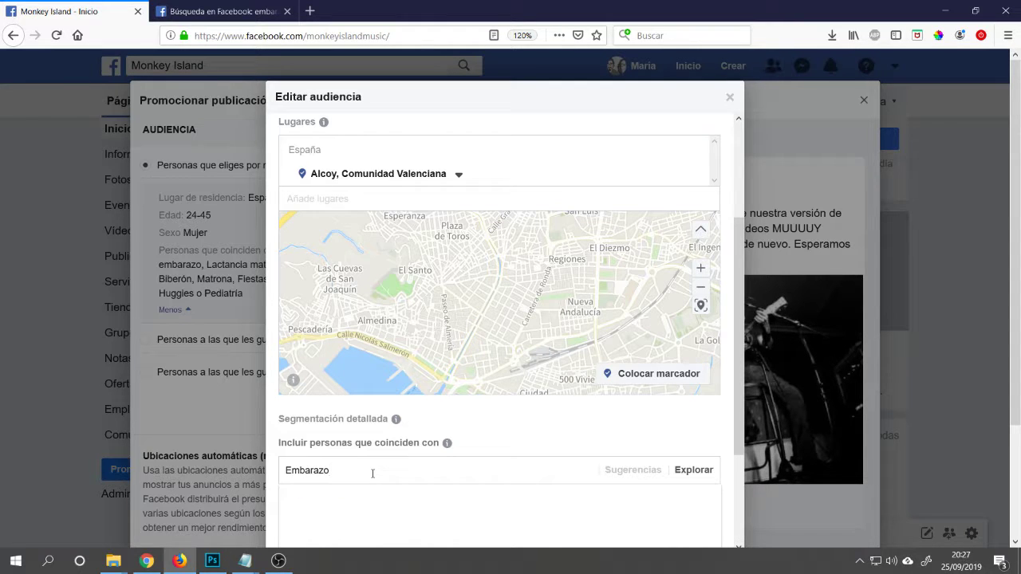
pyautogui.scroll(-3, 450, 434)
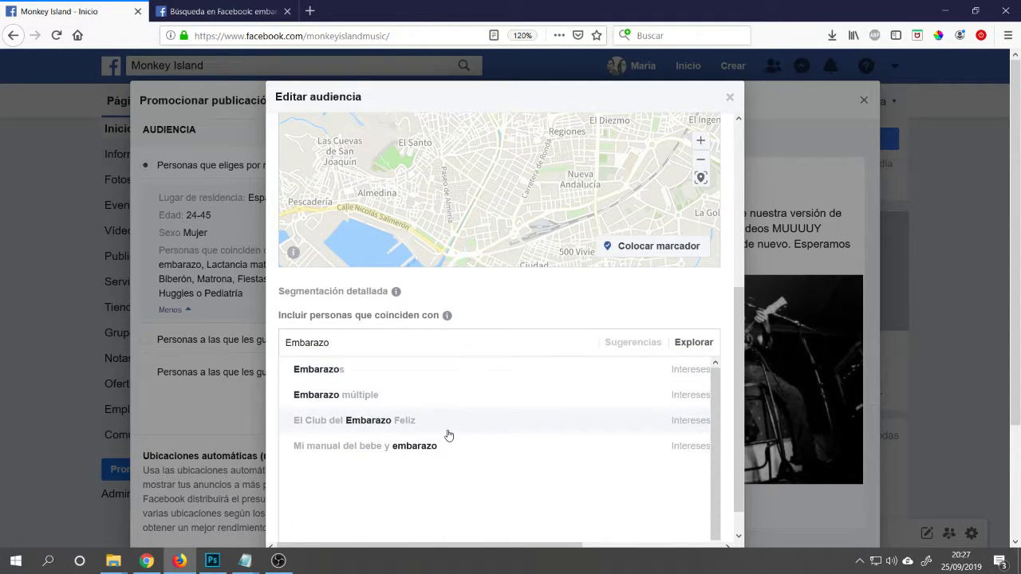
pyautogui.click(326, 369)
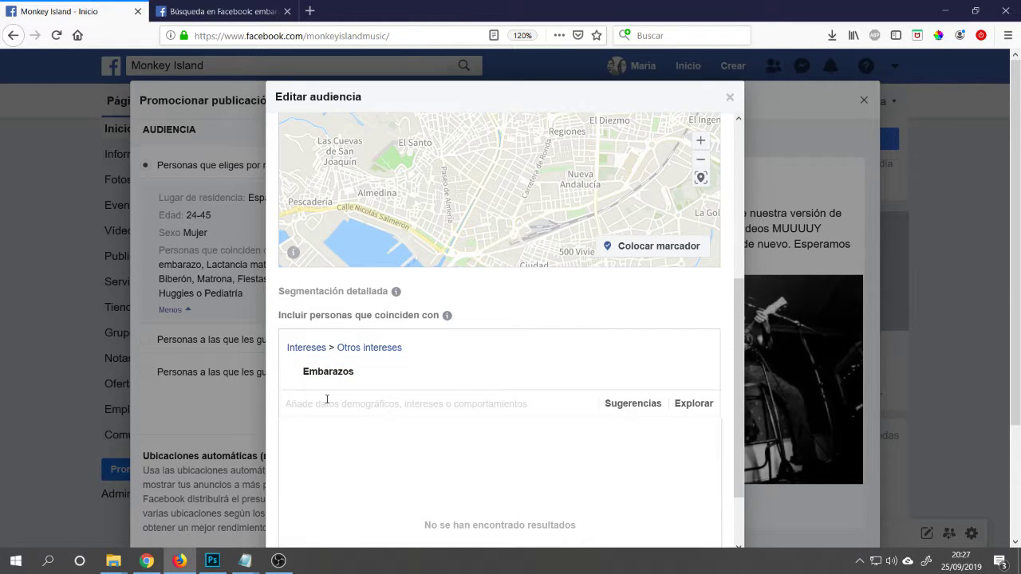
# Include the suggested interests Lactancia materna, Bebé, Nacimiento and Pañal in the detailed targeting
pyautogui.click(616, 405)
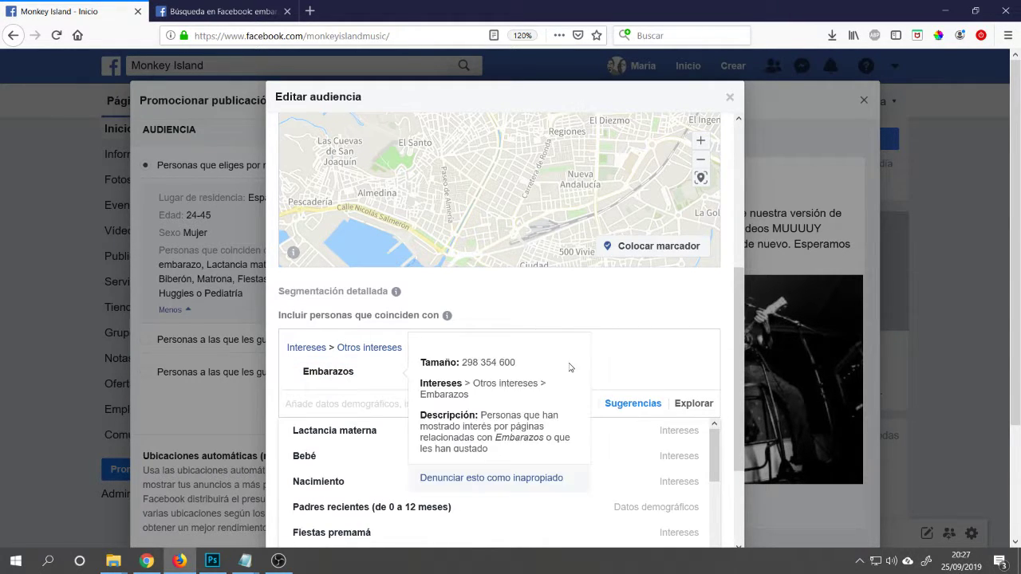
pyautogui.scroll(-3, 631, 344)
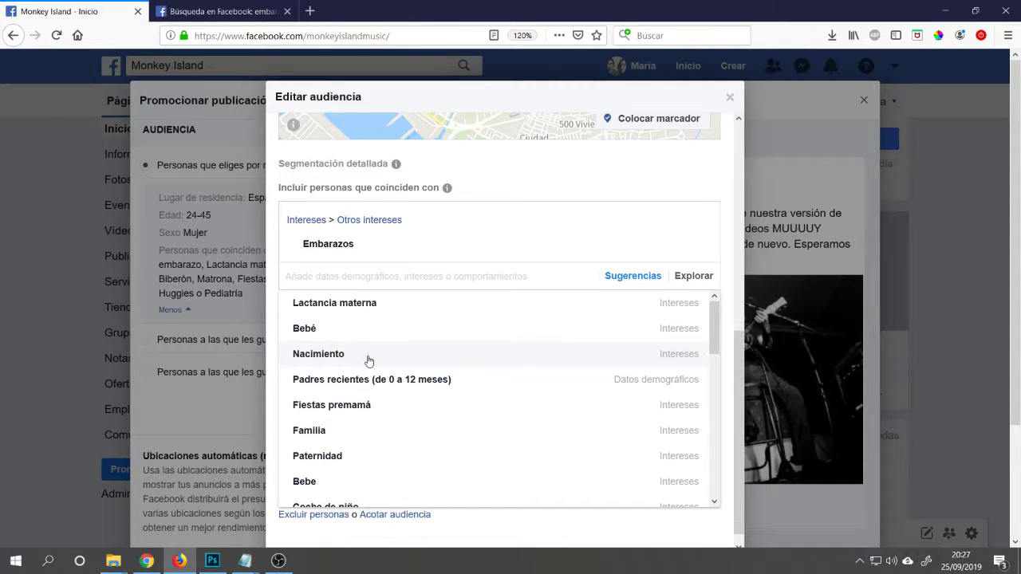
pyautogui.click(373, 303)
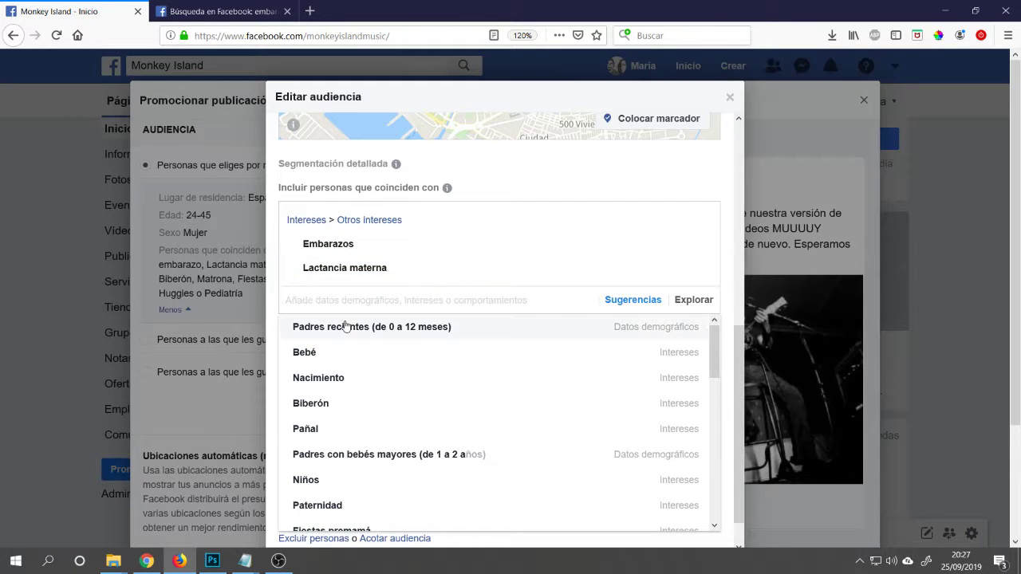
pyautogui.click(327, 357)
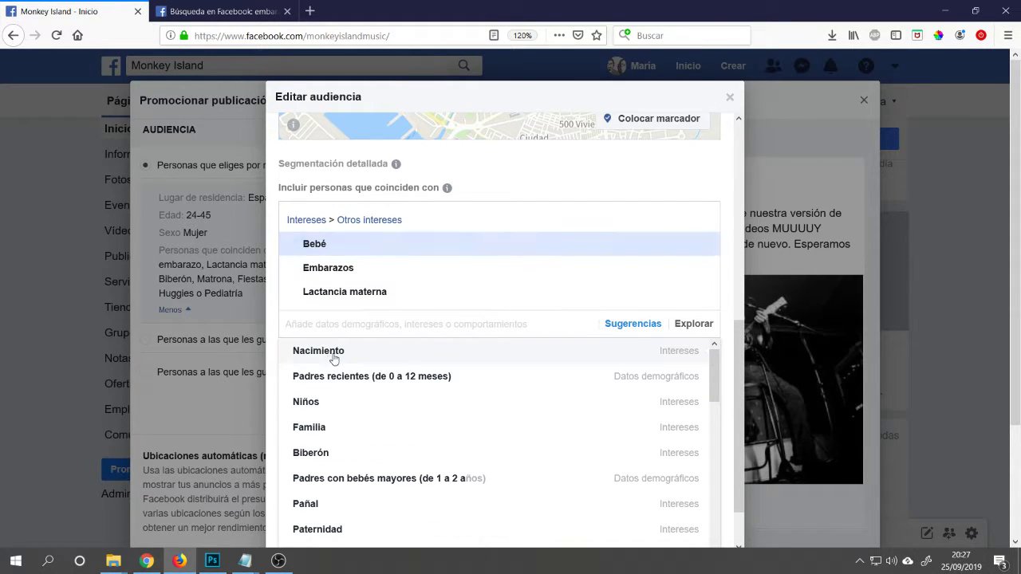
pyautogui.click(332, 350)
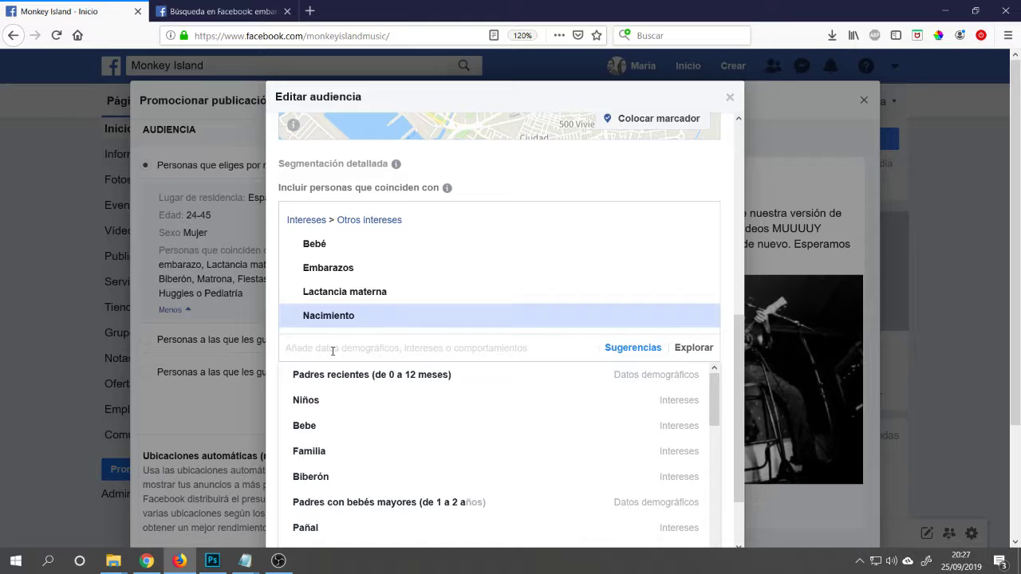
pyautogui.scroll(-3, 378, 399)
pyautogui.click(334, 405)
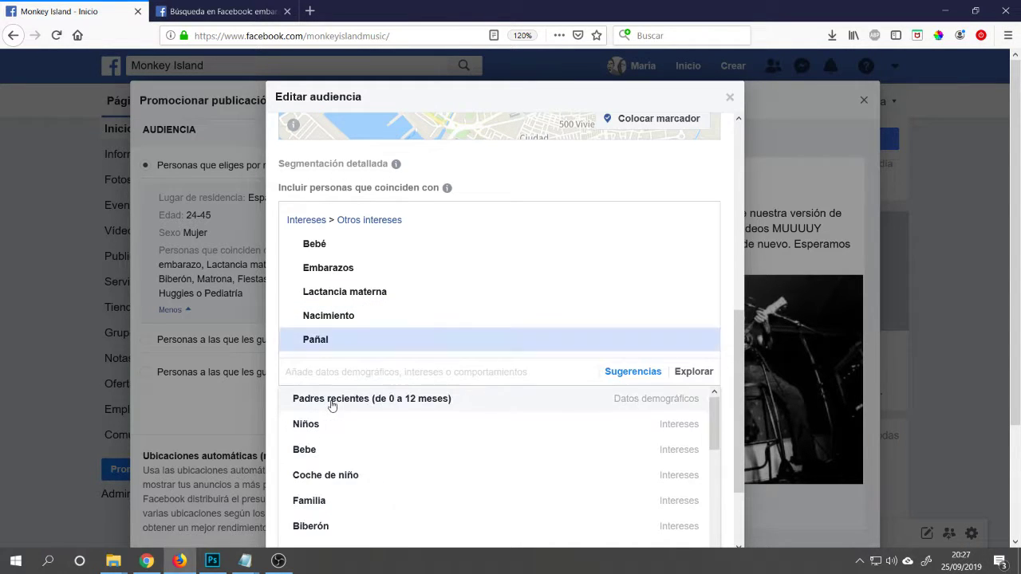
# Include the suggested interests Bebe, Coche de niño and Biberón in the detailed targeting
pyautogui.scroll(-3, 372, 410)
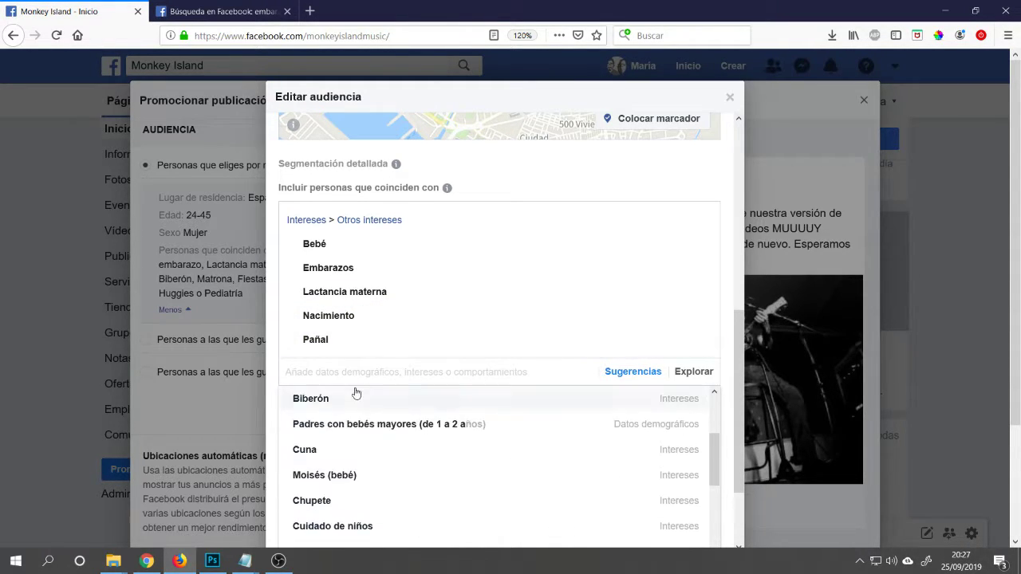
pyautogui.scroll(3, 354, 391)
pyautogui.click(310, 451)
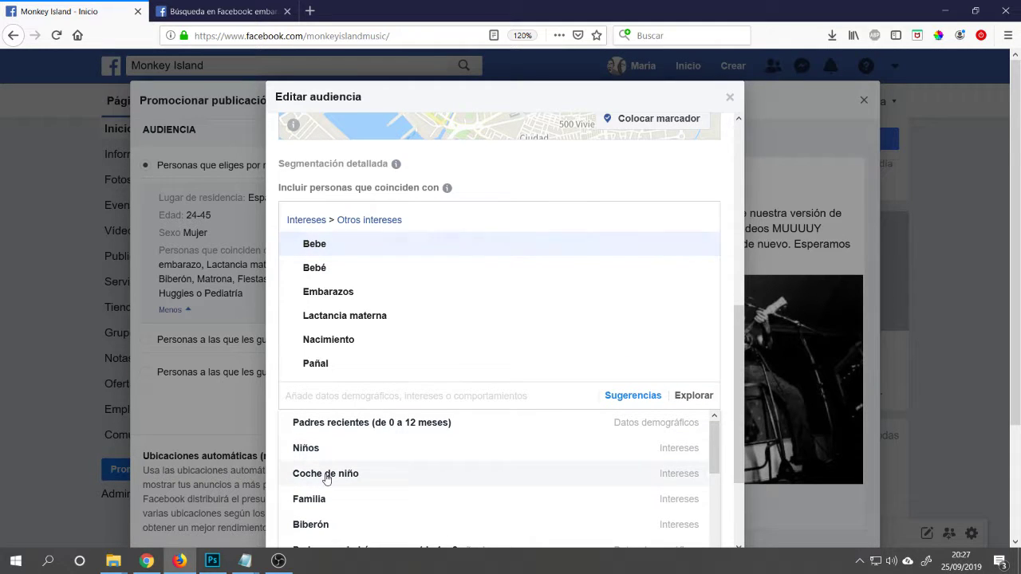
pyautogui.click(331, 473)
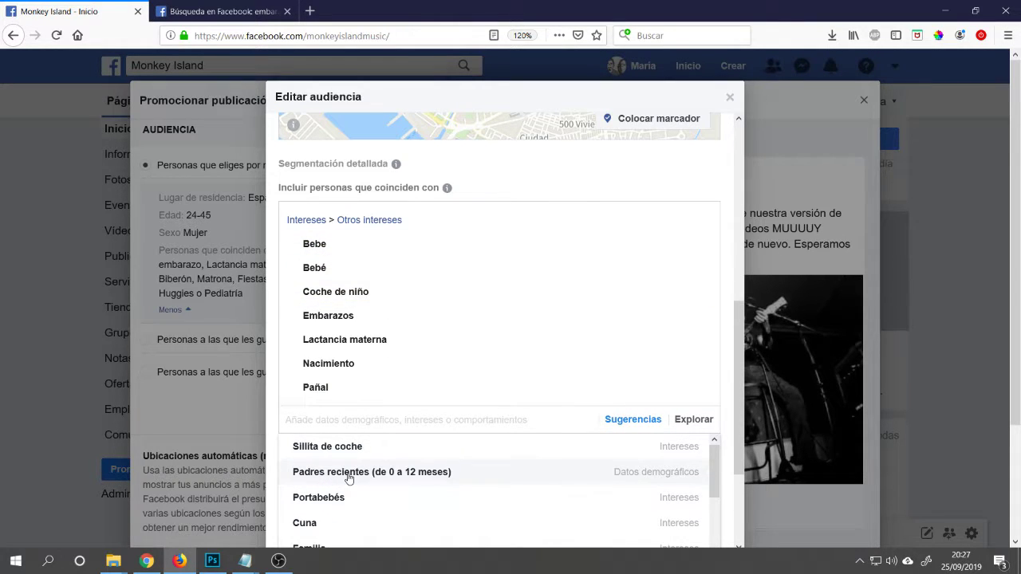
pyautogui.scroll(-3, 348, 472)
pyautogui.click(322, 474)
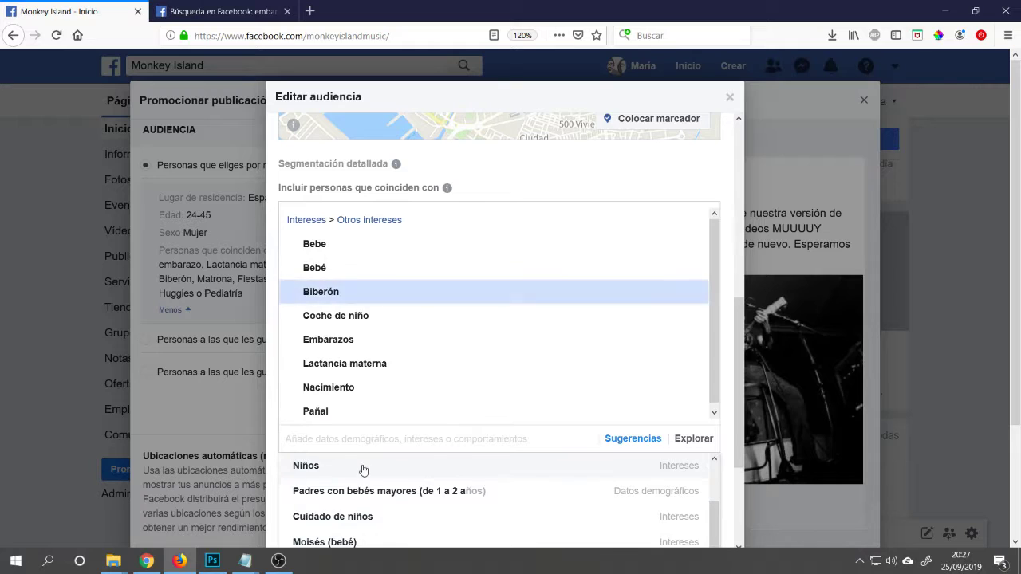
# Include the suggested interests Chupete and Fiestas premamá in the detailed targeting
pyautogui.scroll(-3, 394, 464)
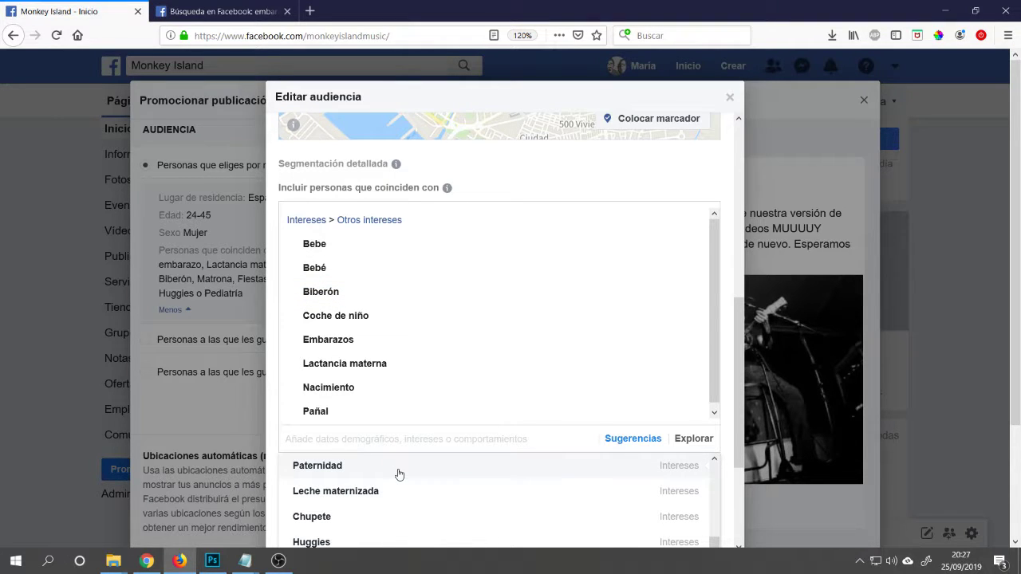
pyautogui.click(369, 475)
pyautogui.click(323, 501)
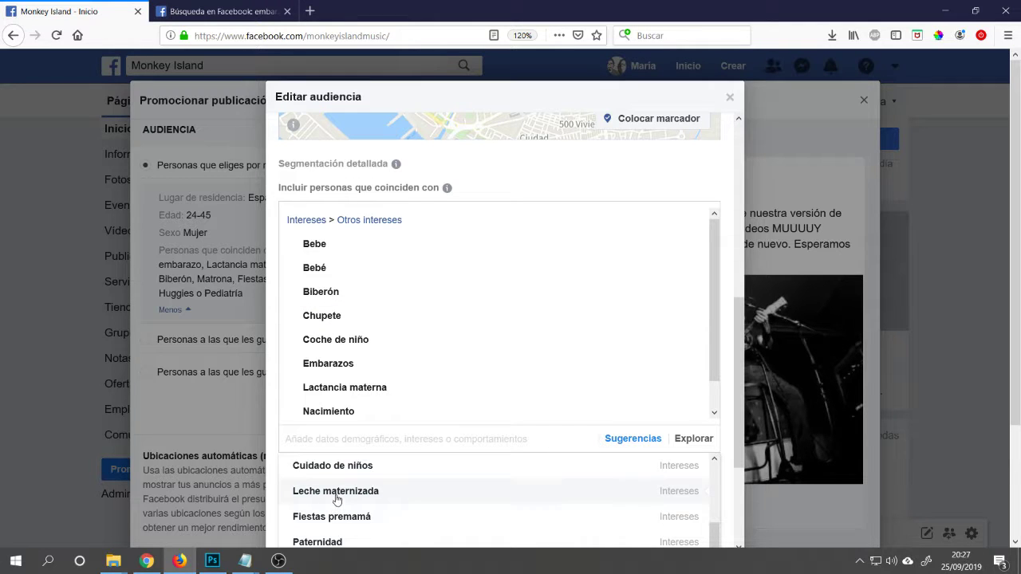
pyautogui.click(335, 495)
pyautogui.click(334, 493)
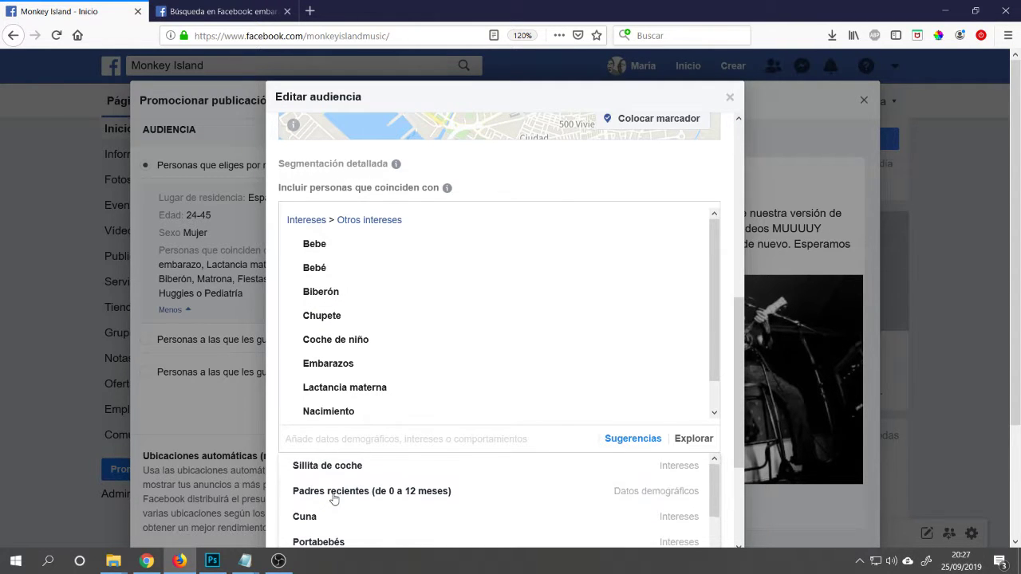
pyautogui.scroll(3, 340, 490)
pyautogui.scroll(-5, 383, 451)
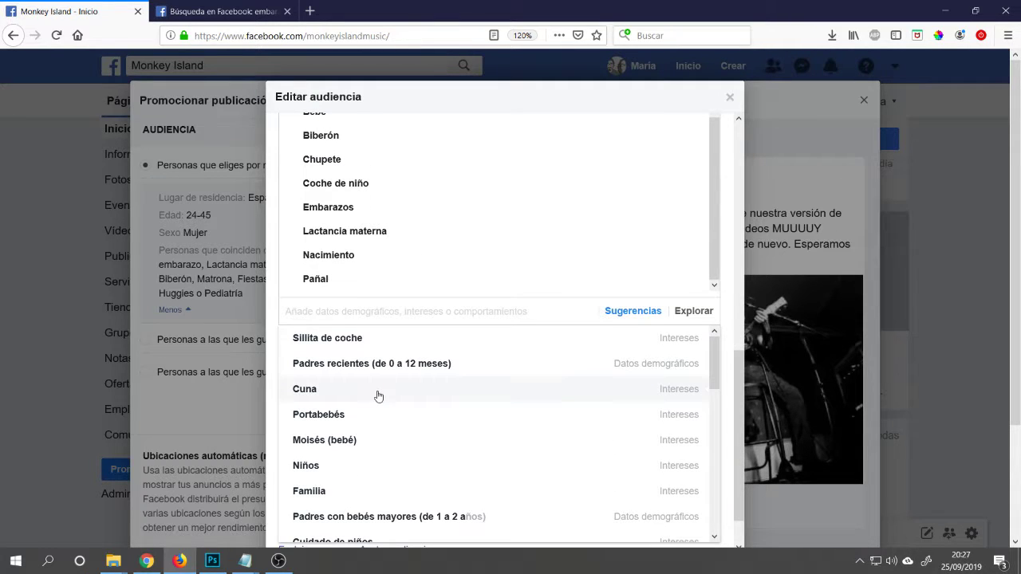
pyautogui.scroll(-3, 371, 397)
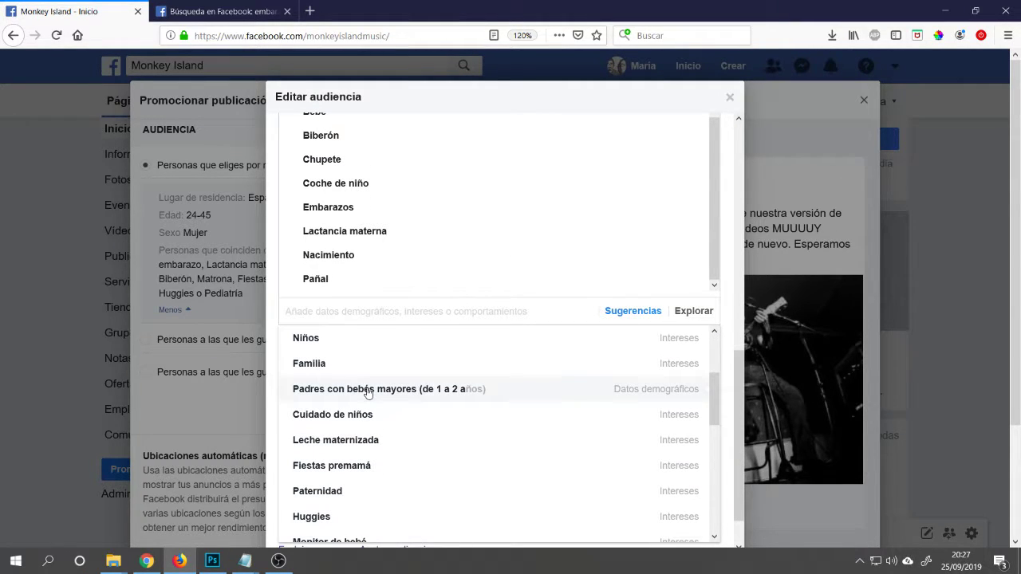
pyautogui.click(338, 472)
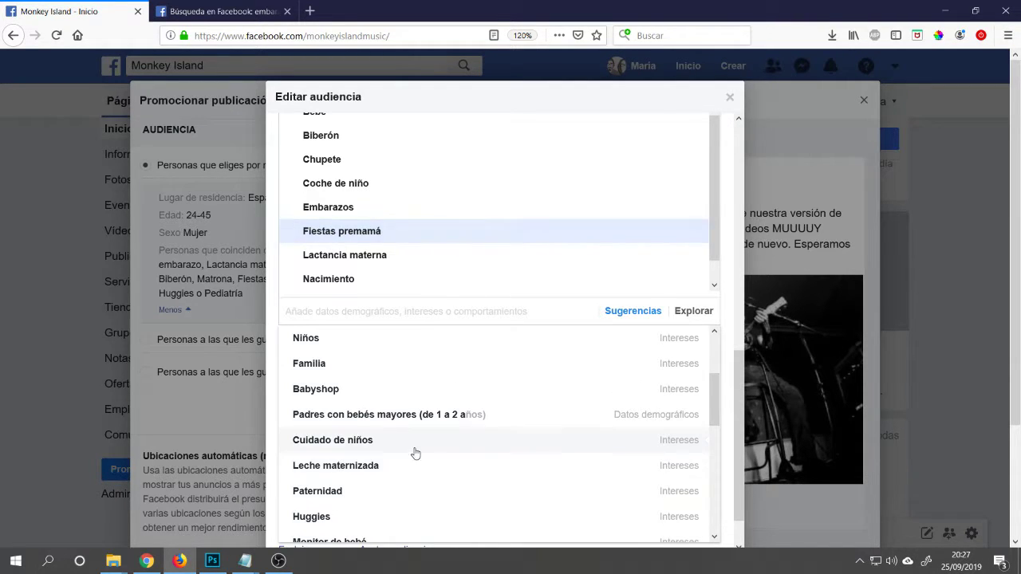
# Look through the remaining suggested interests and the list of interests already included
pyautogui.scroll(-3, 410, 449)
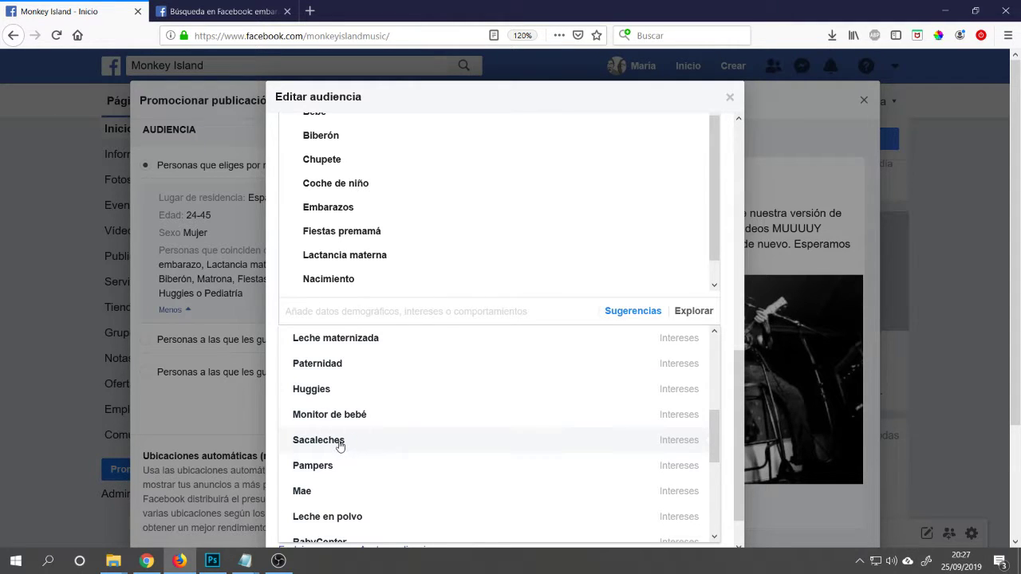
pyautogui.scroll(-3, 372, 394)
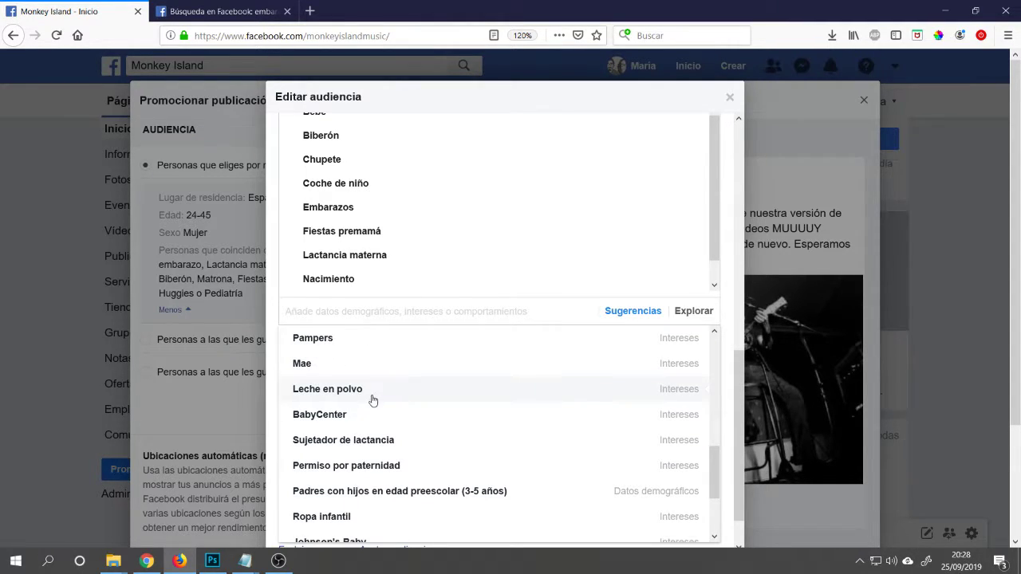
pyautogui.scroll(-3, 355, 408)
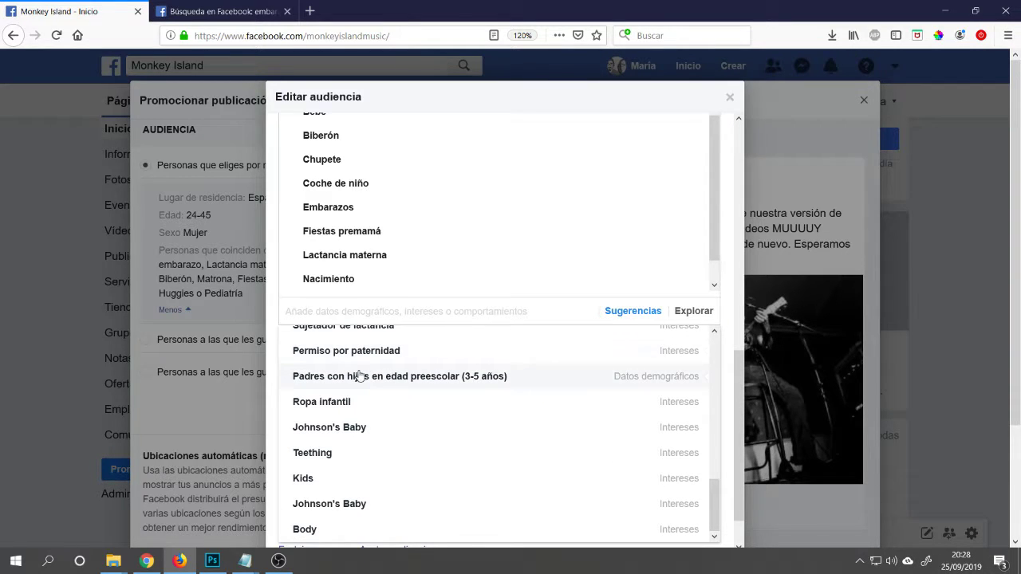
pyautogui.scroll(-2, 363, 376)
pyautogui.scroll(5, 359, 397)
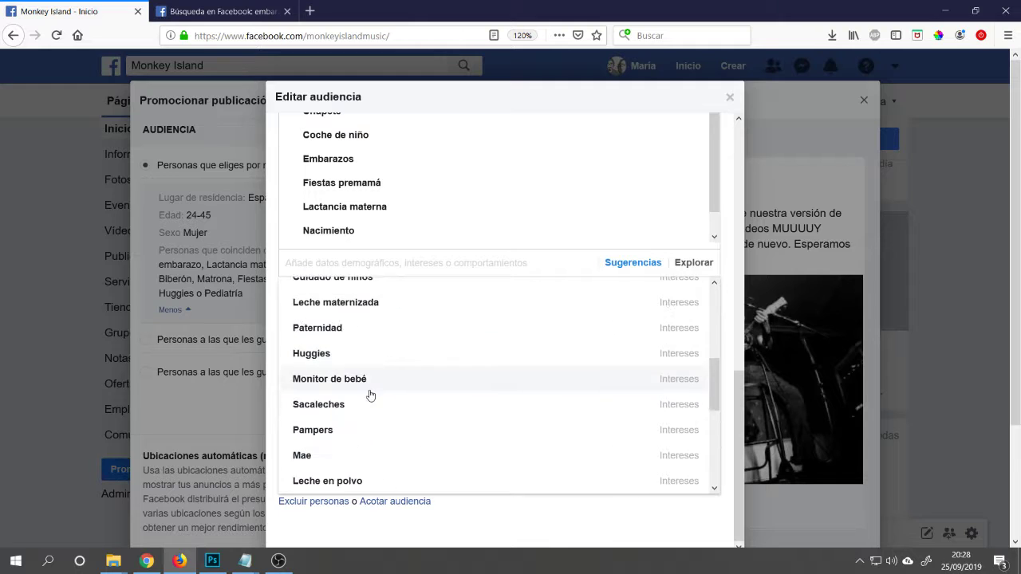
pyautogui.scroll(8, 370, 395)
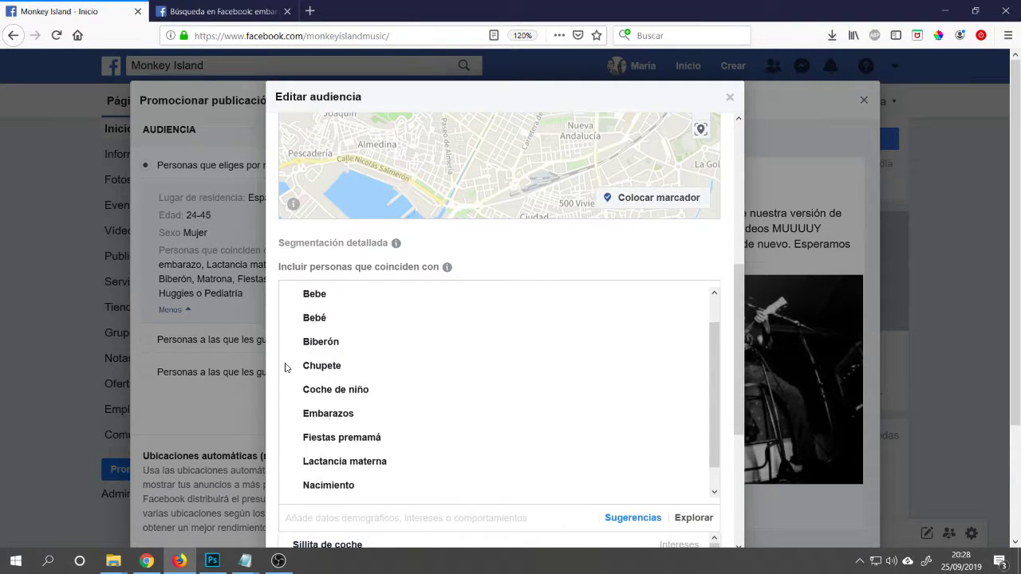
pyautogui.scroll(-1, 287, 368)
# Search the included detailed targeting for "futuros padres", look through the matching demographics and clear the search
pyautogui.click(327, 517)
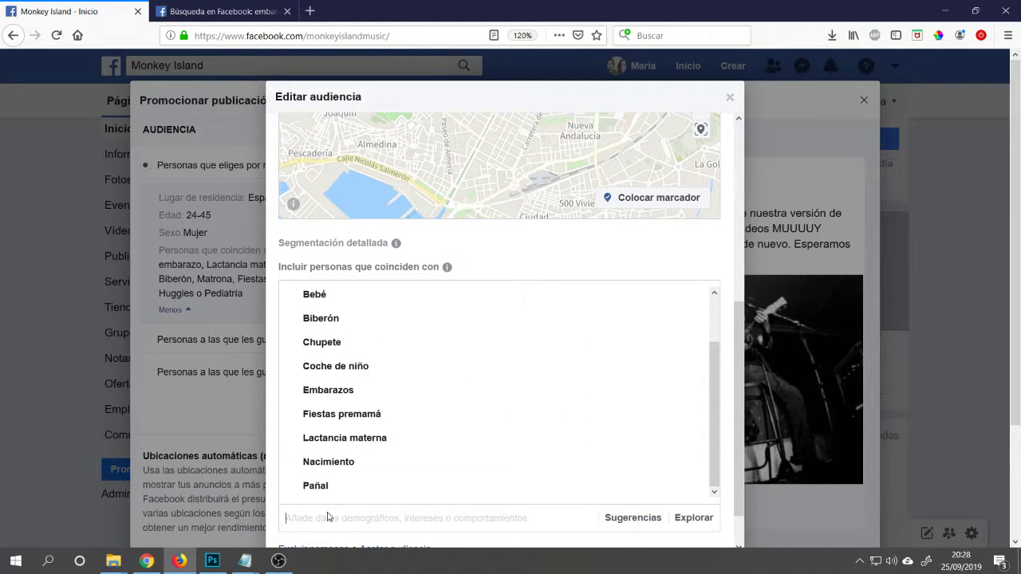
pyautogui.scroll(-2, 337, 467)
pyautogui.write('fu')
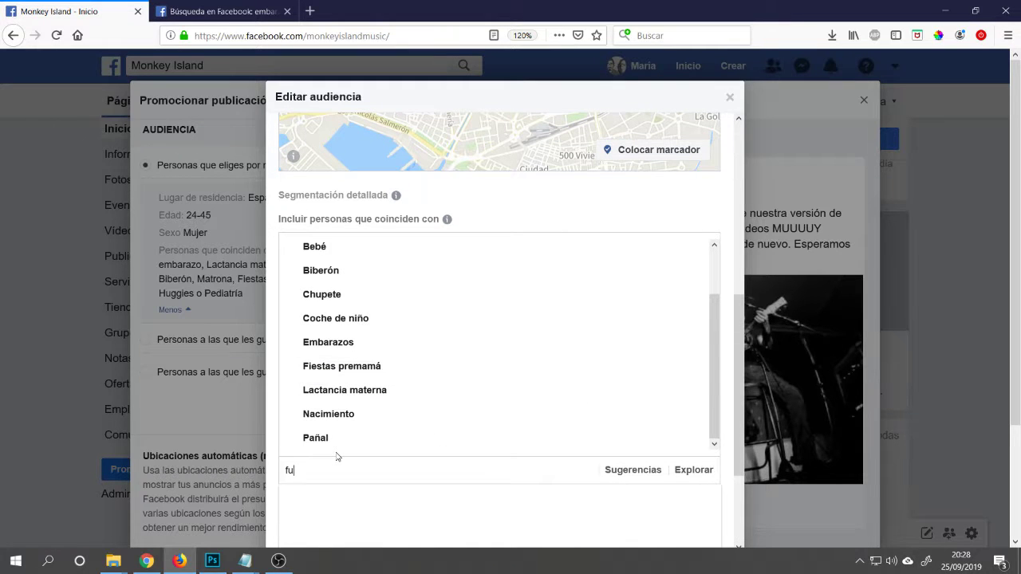
pyautogui.write('turos padres')
pyautogui.scroll(-3, 295, 455)
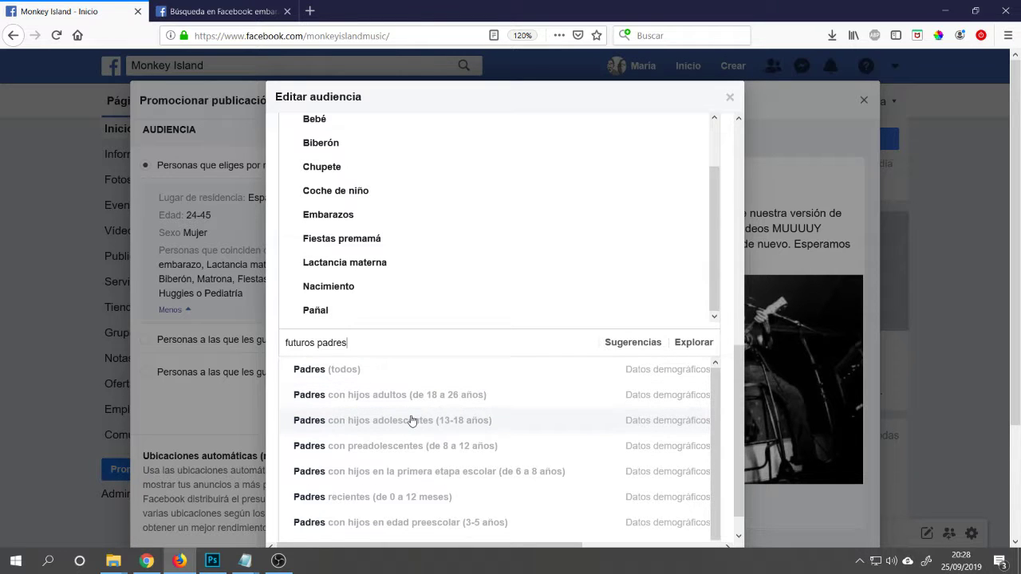
pyautogui.scroll(-1, 402, 417)
pyautogui.scroll(-5, 411, 415)
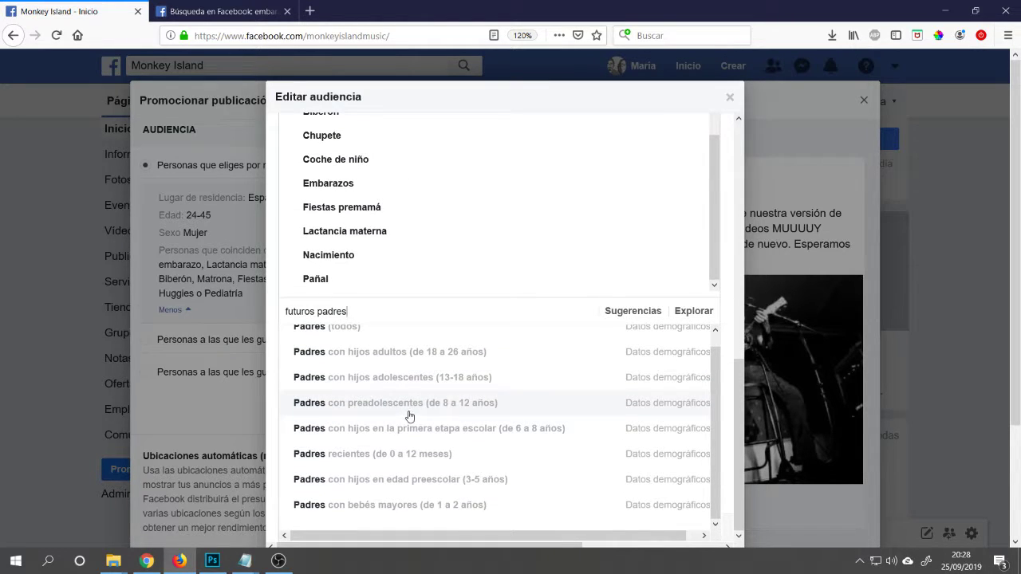
pyautogui.scroll(1, 392, 411)
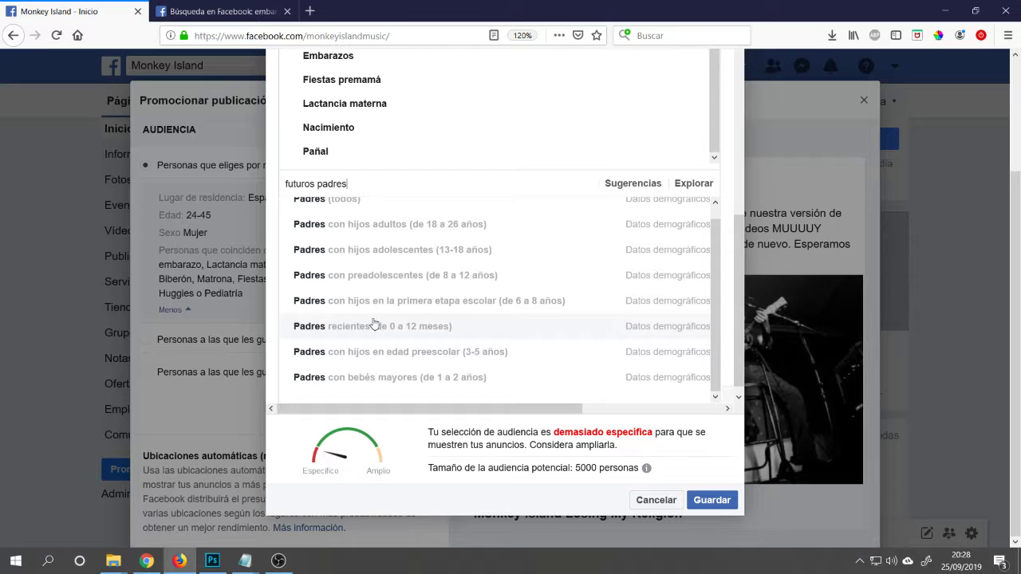
pyautogui.scroll(1, 358, 301)
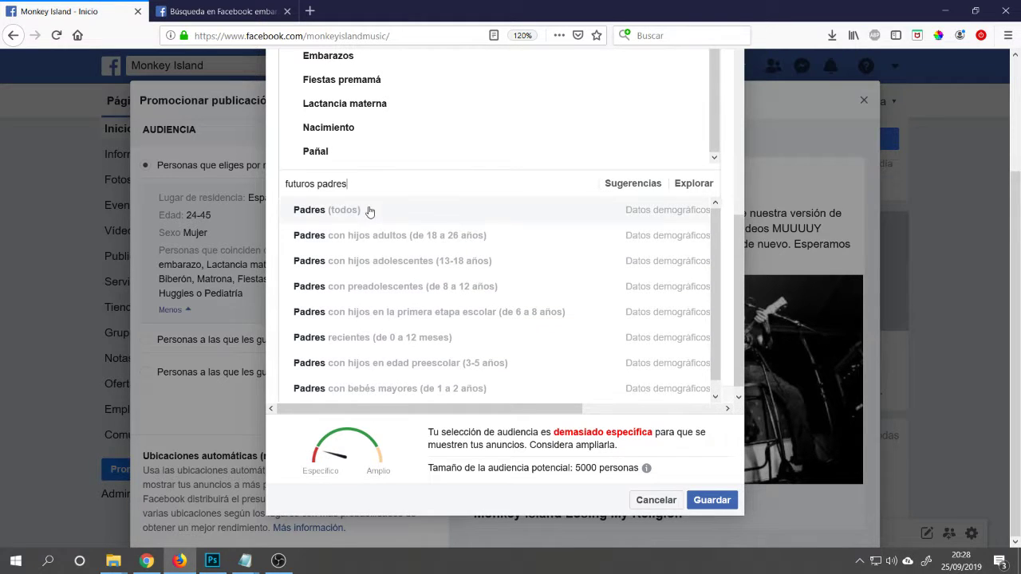
pyautogui.moveTo(349, 184); pyautogui.dragTo(278, 171)
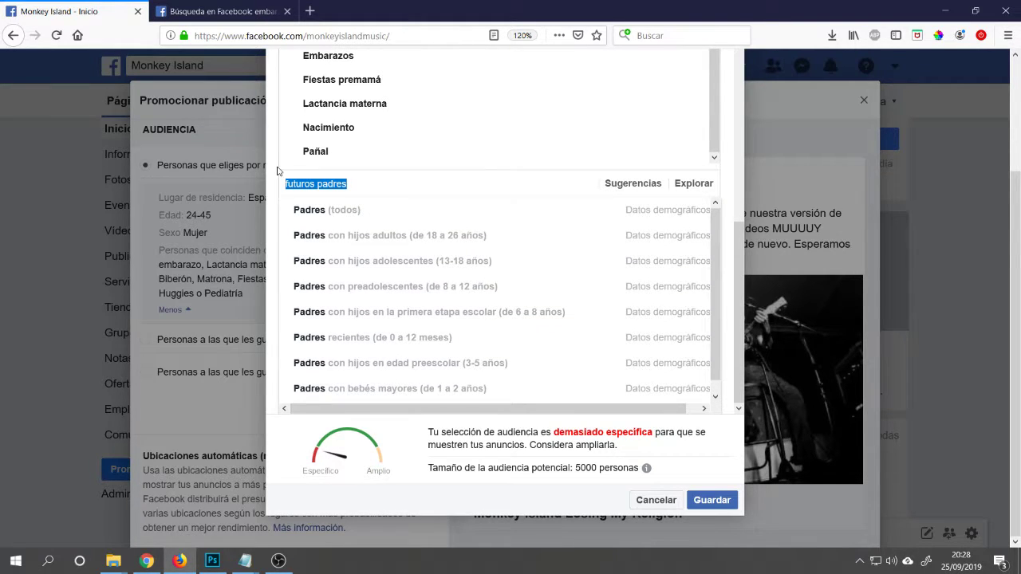
pyautogui.press('BackSpace')
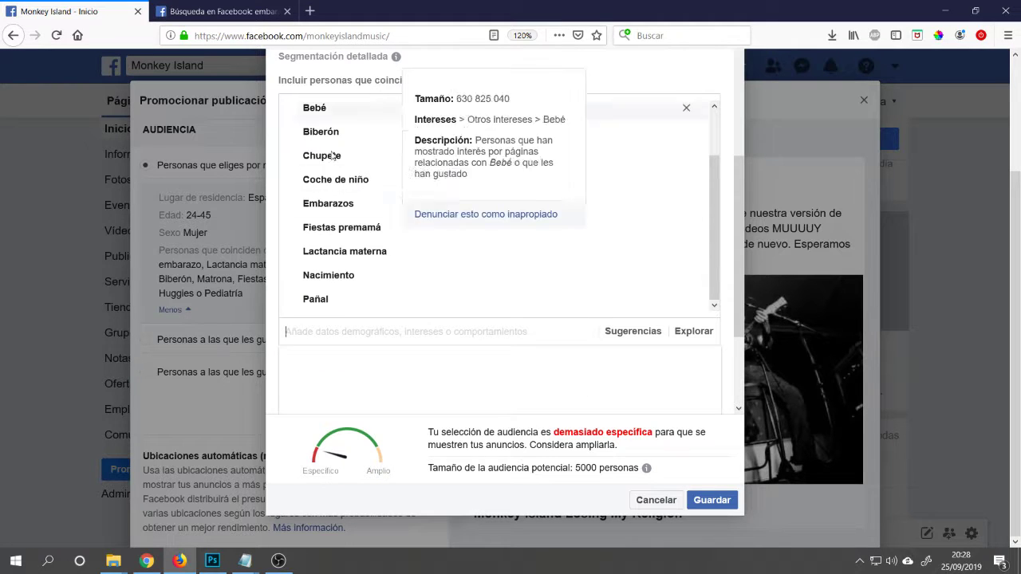
# Add an exclusion section to the audience and search it for "padres" and "padres con"
pyautogui.scroll(2, 394, 226)
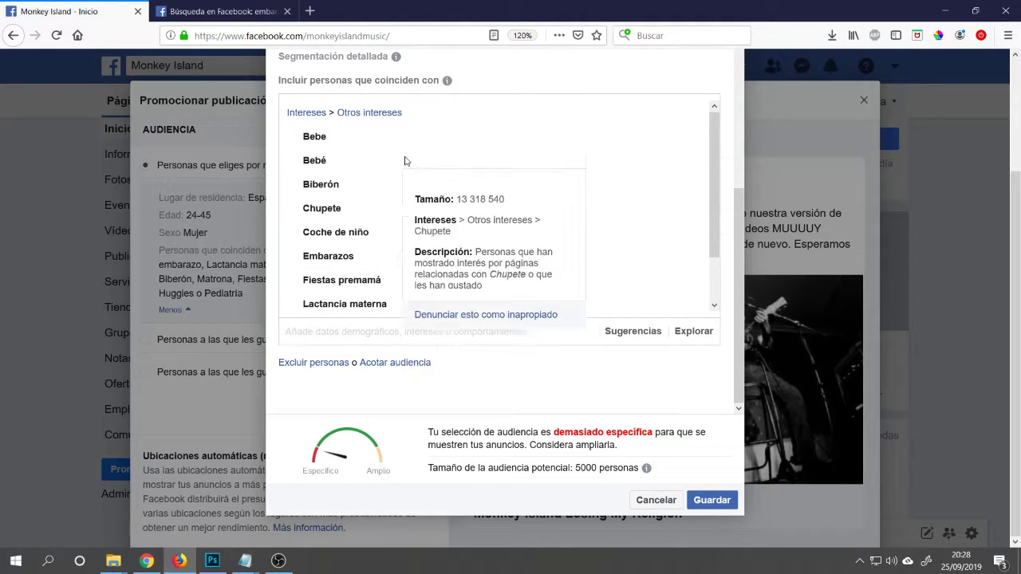
pyautogui.click(300, 363)
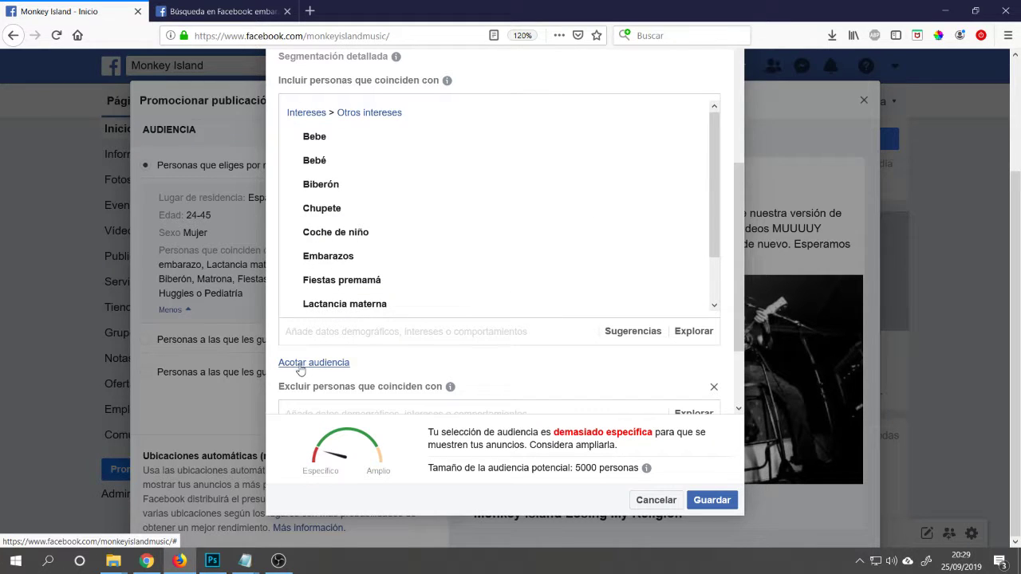
pyautogui.scroll(-3, 301, 366)
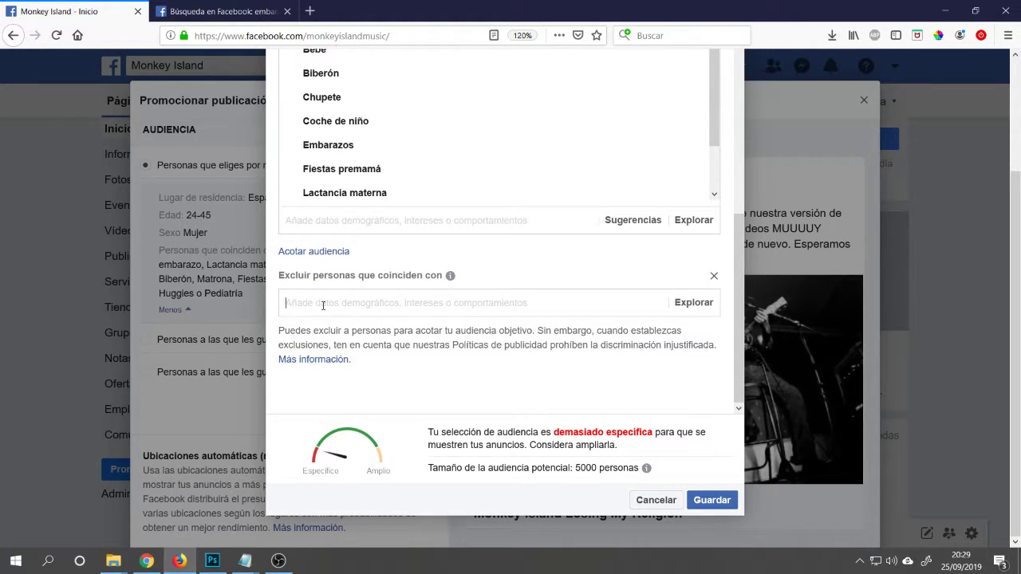
pyautogui.write('padres')
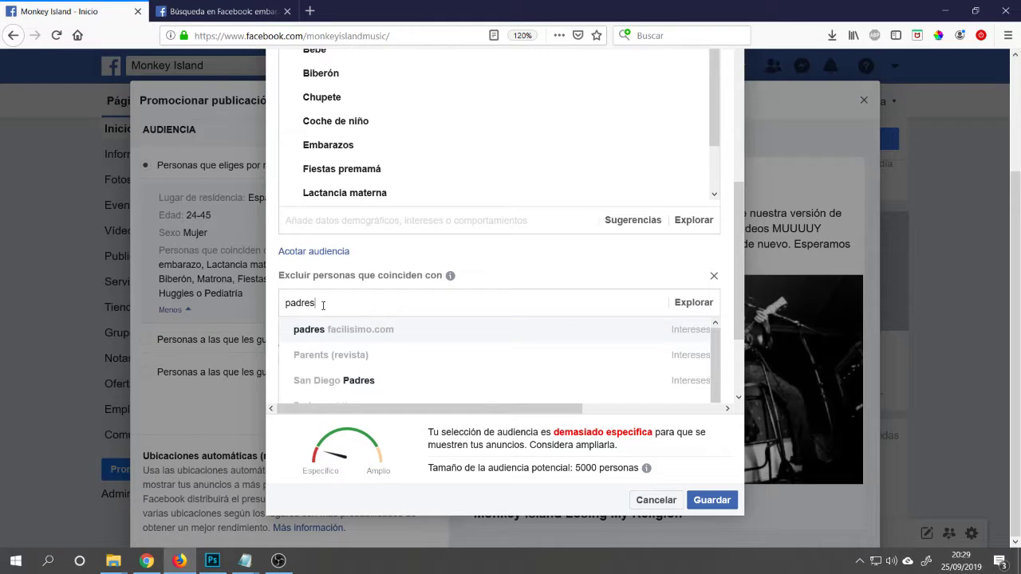
pyautogui.moveTo(328, 304); pyautogui.dragTo(268, 306)
pyautogui.press('BackSpace')
pyautogui.write('padres con')
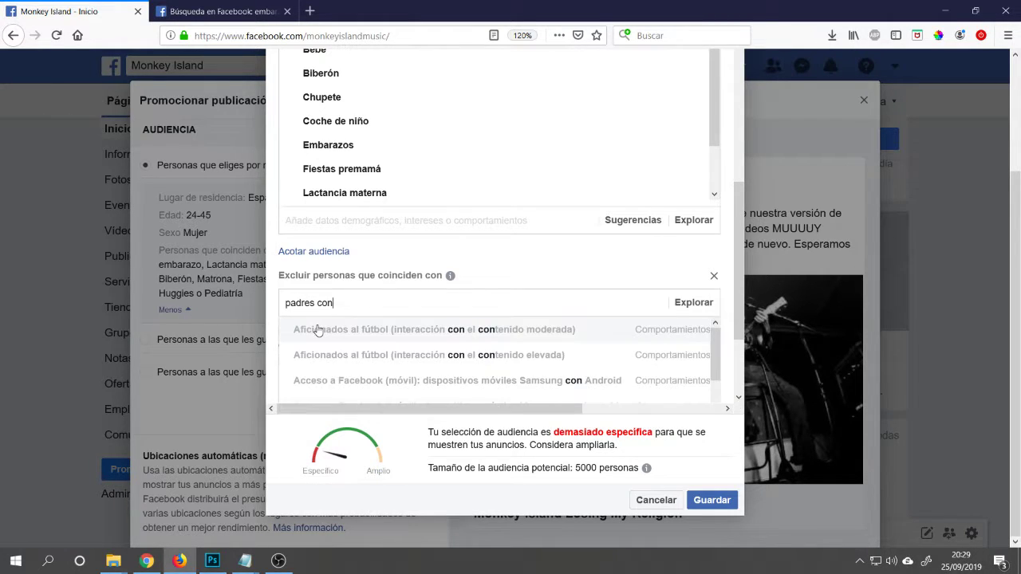
# Search the exclusion criteria for "Paternidad" and "Madres", and clear the search without excluding anything
pyautogui.press('BackSpace')
pyautogui.press('BackSpace')
pyautogui.press('BackSpace')
pyautogui.press('BackSpace')
pyautogui.write('Paternidad')
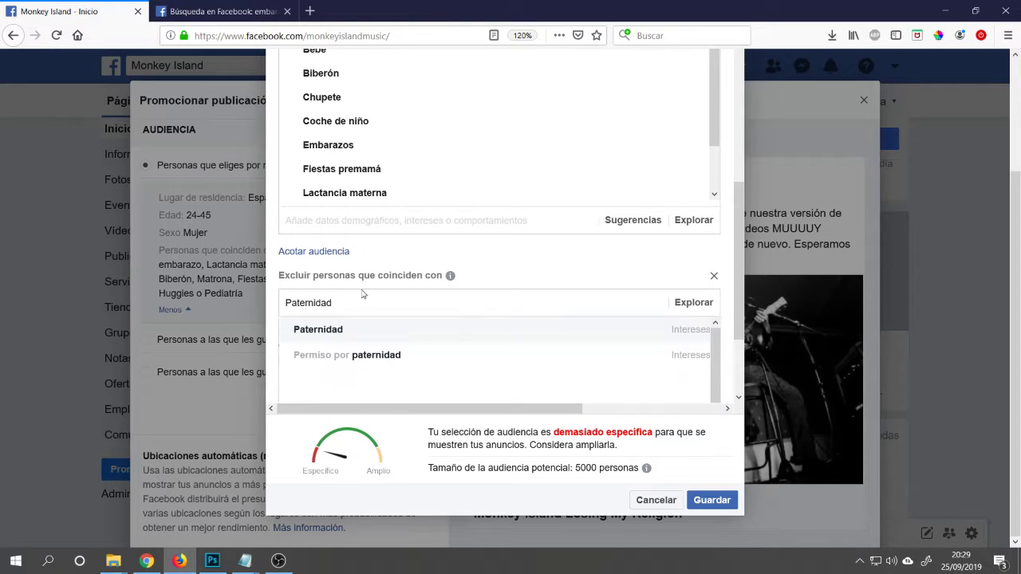
pyautogui.scroll(-3, 388, 263)
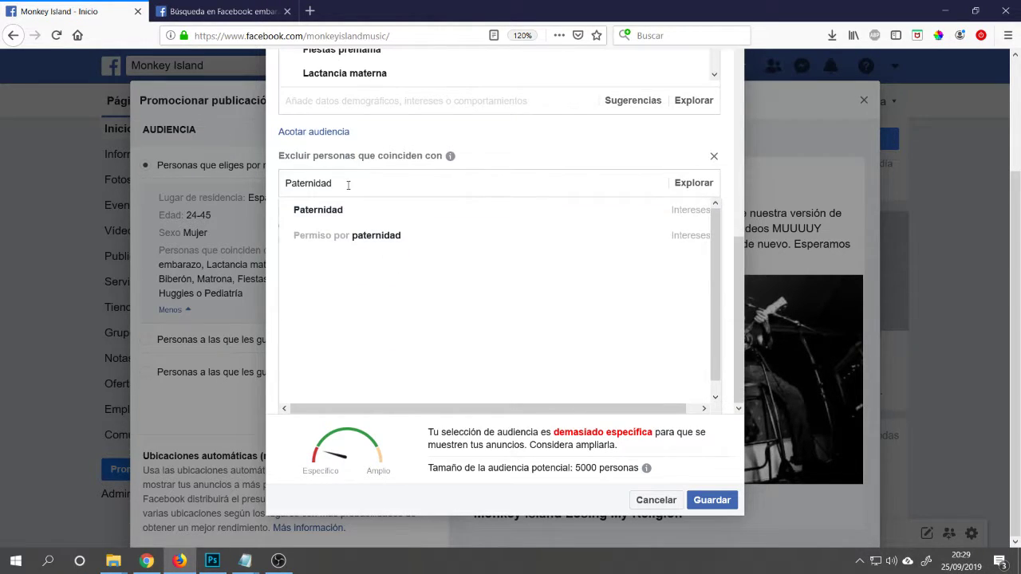
pyautogui.moveTo(348, 184); pyautogui.dragTo(284, 180)
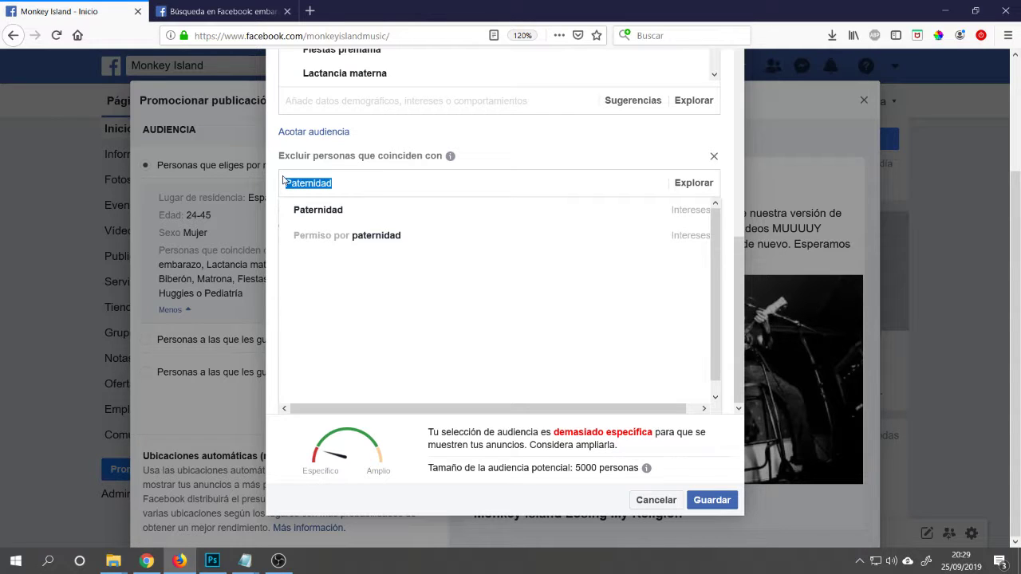
pyautogui.write('Madres')
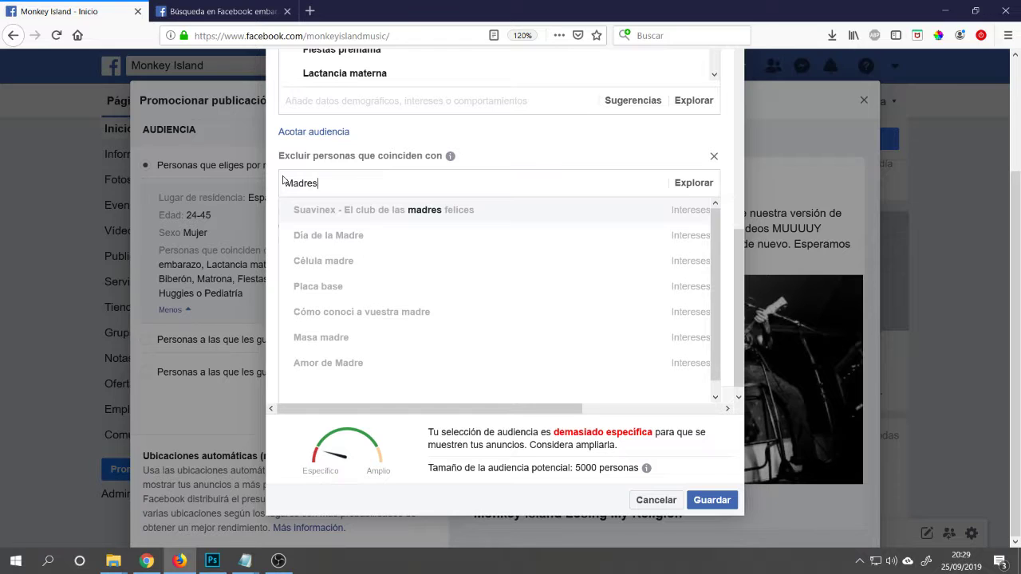
pyautogui.press('BackSpace')
pyautogui.press('BackSpace')
pyautogui.press('BackSpace')
pyautogui.press('BackSpace')
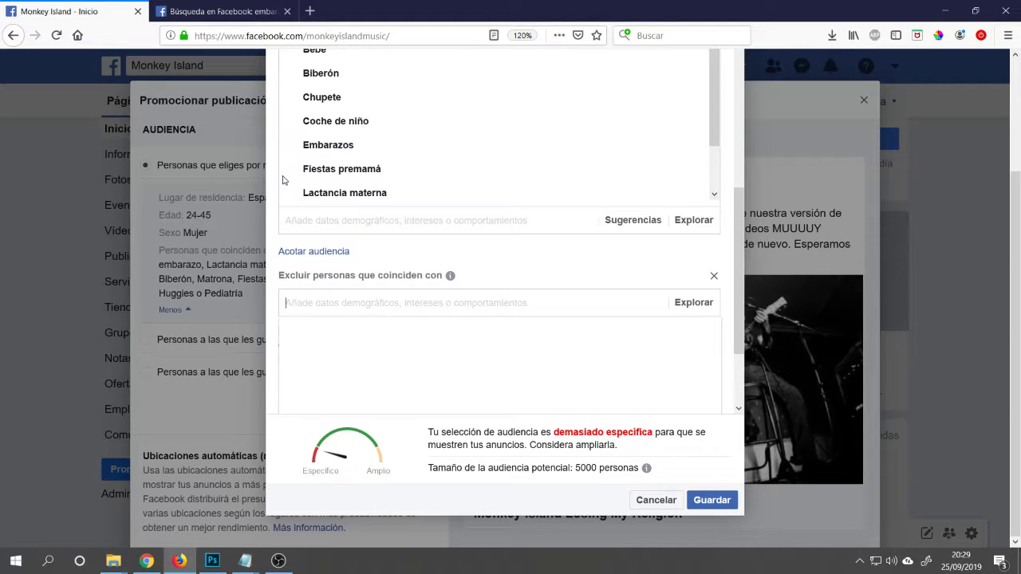
# Search the included targeting for "padres" and the exclusion criteria for "Padres con hijos", and look through the suggestions for each
pyautogui.click(318, 221)
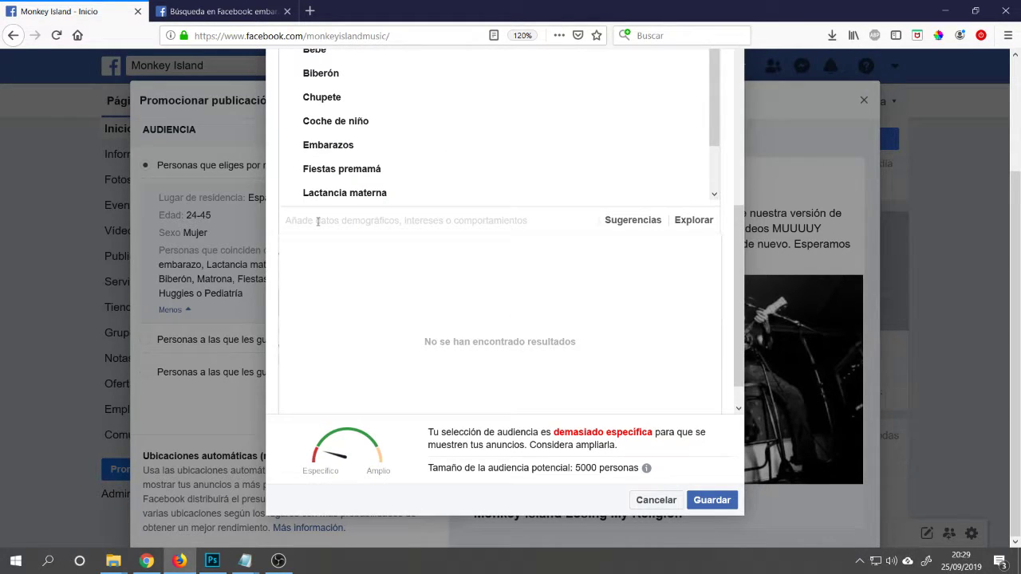
pyautogui.write('padres')
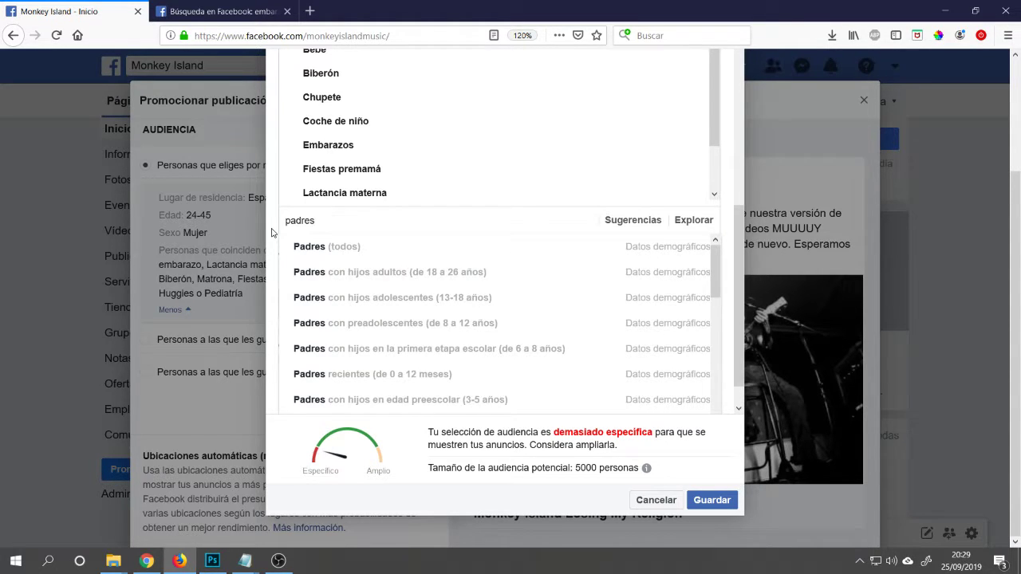
pyautogui.click(354, 303)
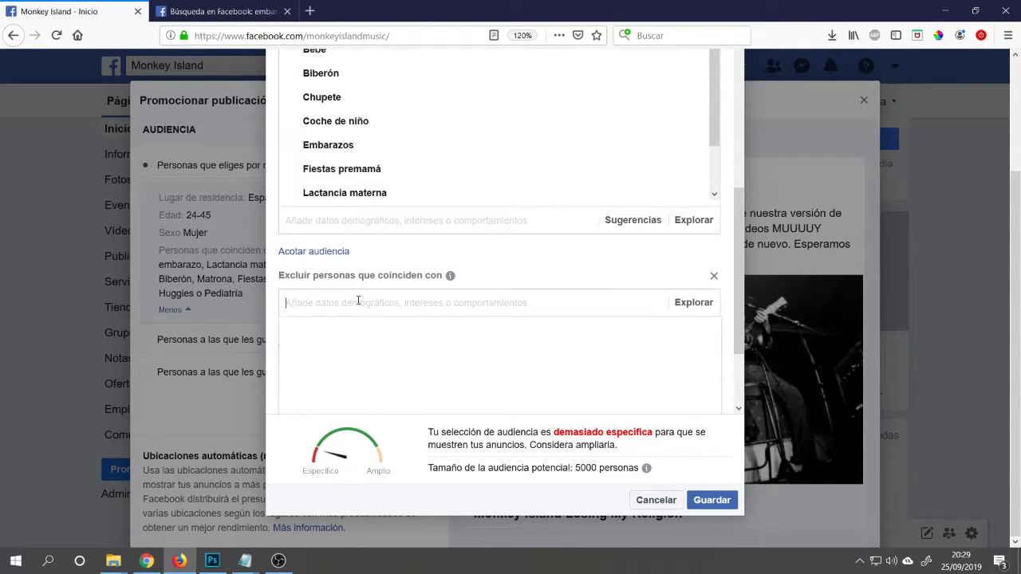
pyautogui.write('Padres con')
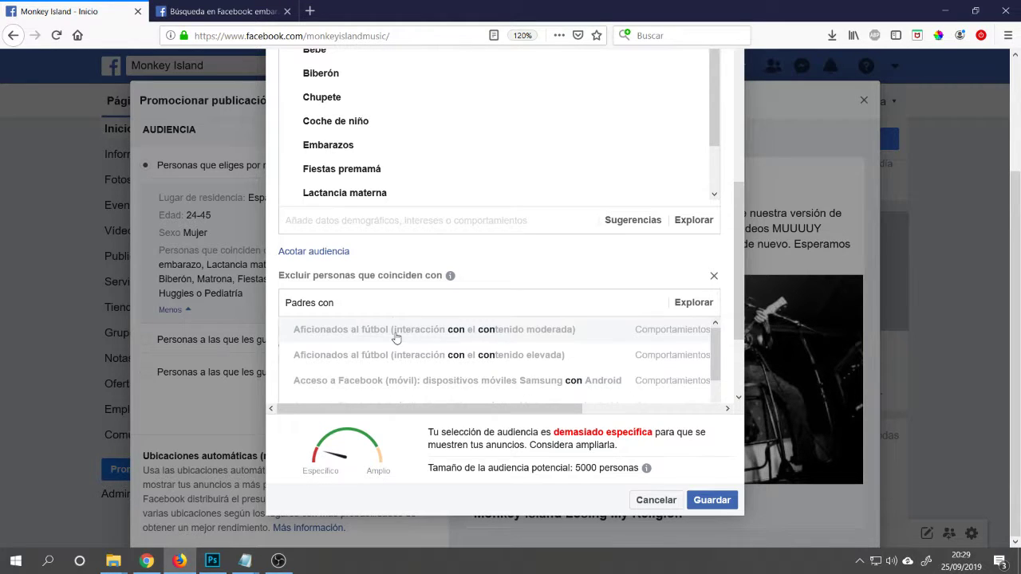
pyautogui.scroll(-2, 396, 339)
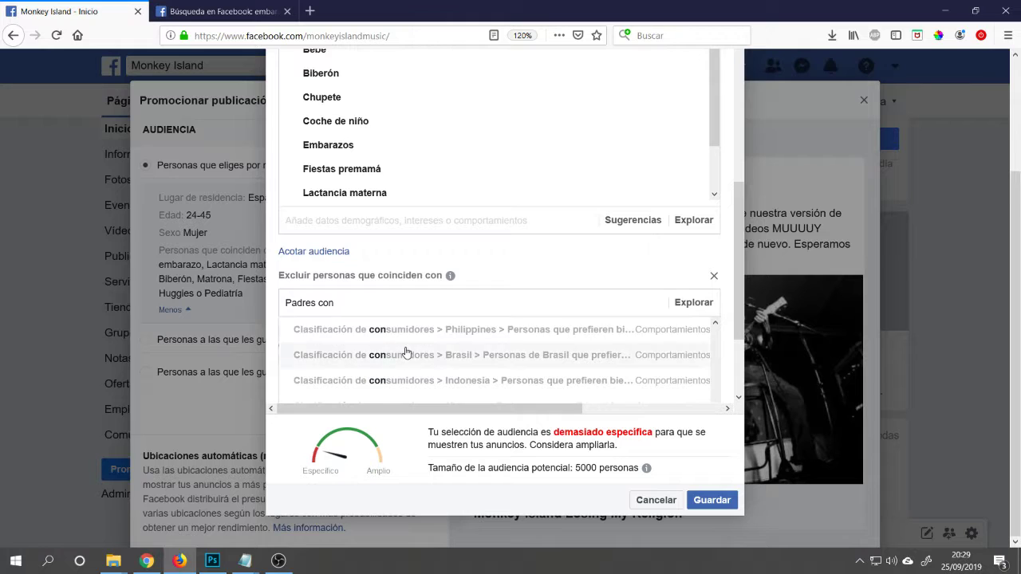
pyautogui.write('hijos')
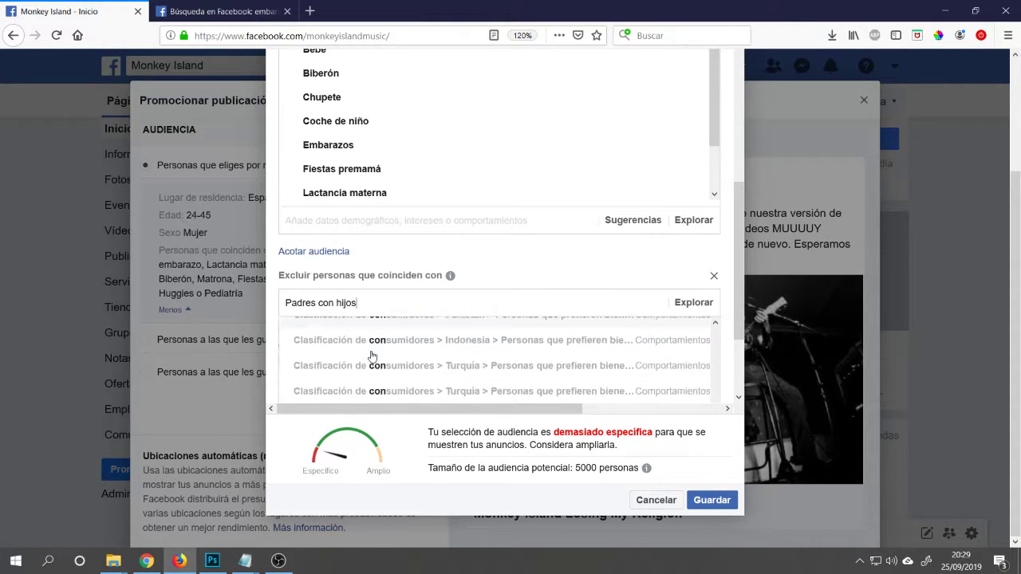
pyautogui.scroll(-3, 367, 357)
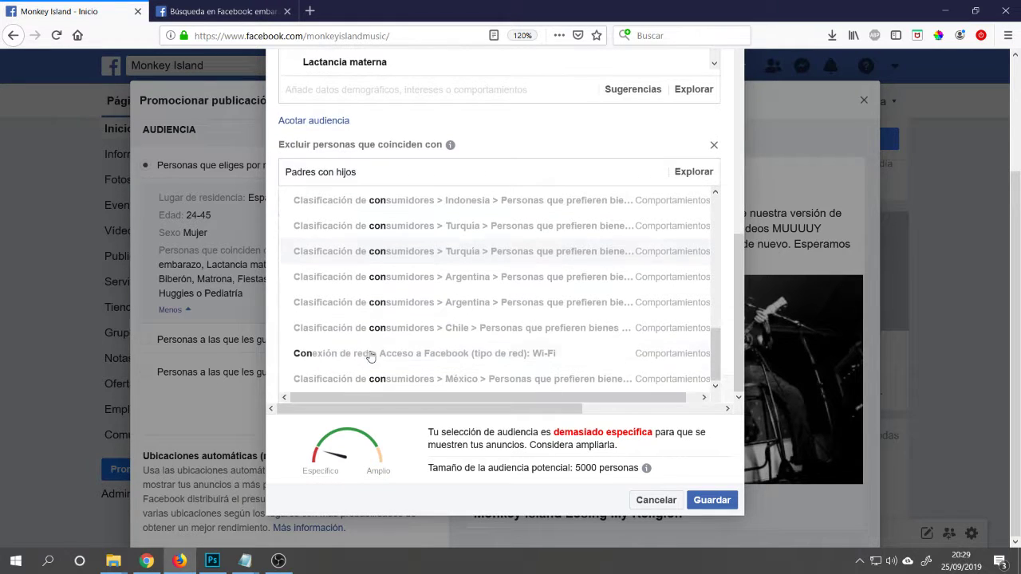
pyautogui.scroll(1, 440, 359)
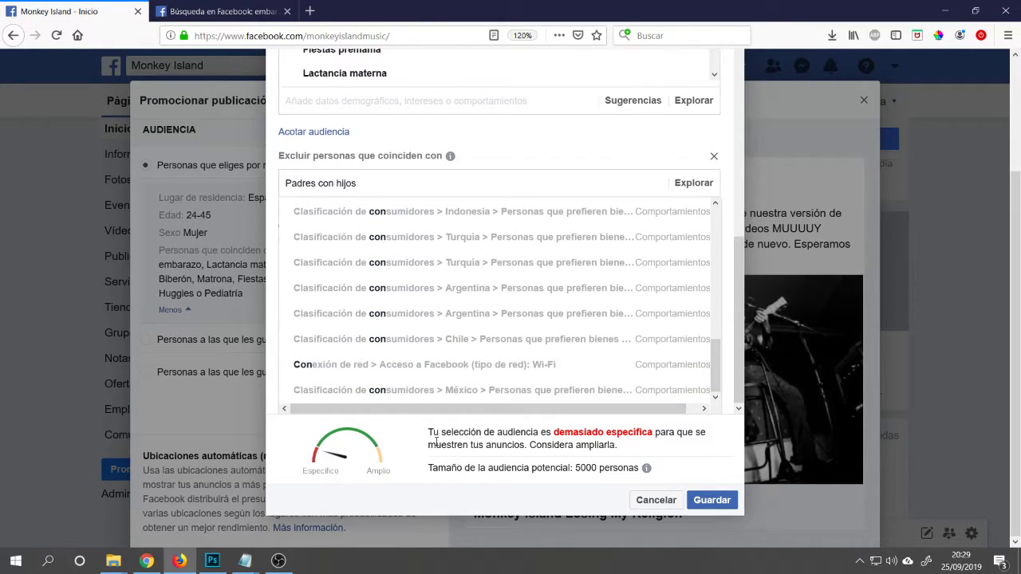
pyautogui.moveTo(387, 409)
pyautogui.mouseDown()
pyautogui.moveTo(398, 411)
pyautogui.moveTo(367, 409)
pyautogui.mouseUp()
pyautogui.scroll(5, 370, 314)
pyautogui.scroll(2, 370, 313)
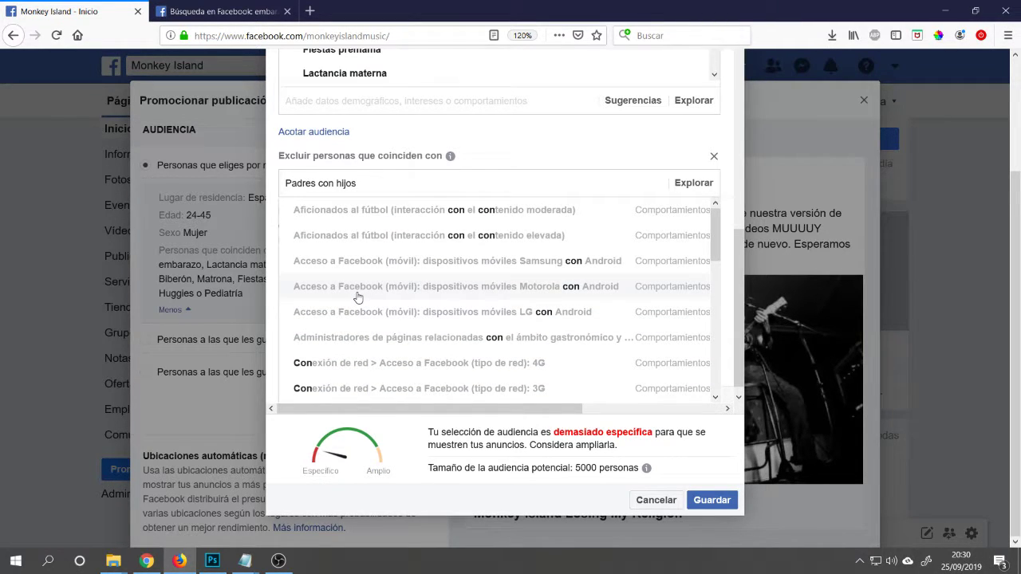
# Search the exclusion criteria for "Padres" and look through the suggested interests, and repeat the search with "Madres"
pyautogui.moveTo(373, 182); pyautogui.dragTo(264, 180)
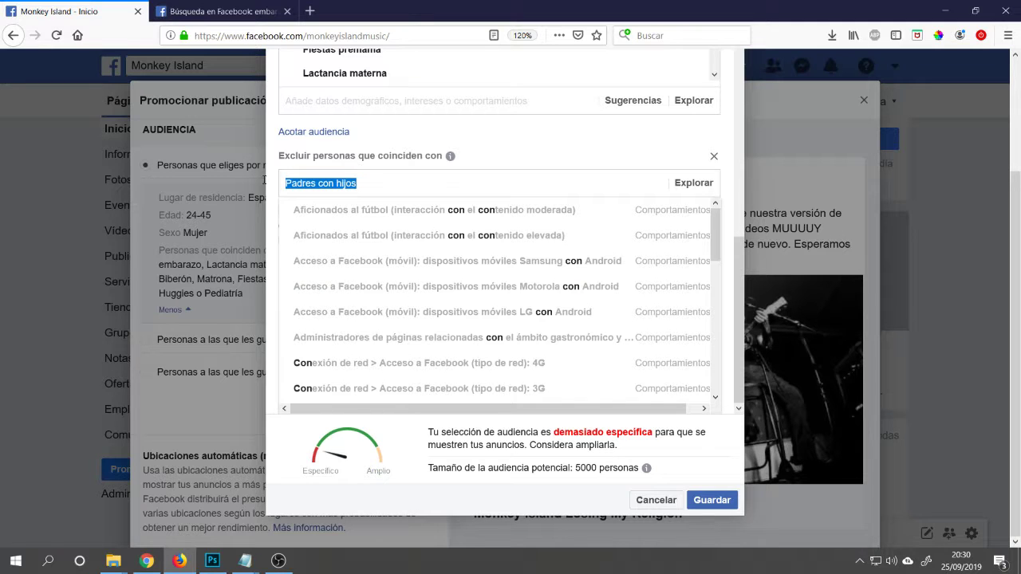
pyautogui.write('Padres')
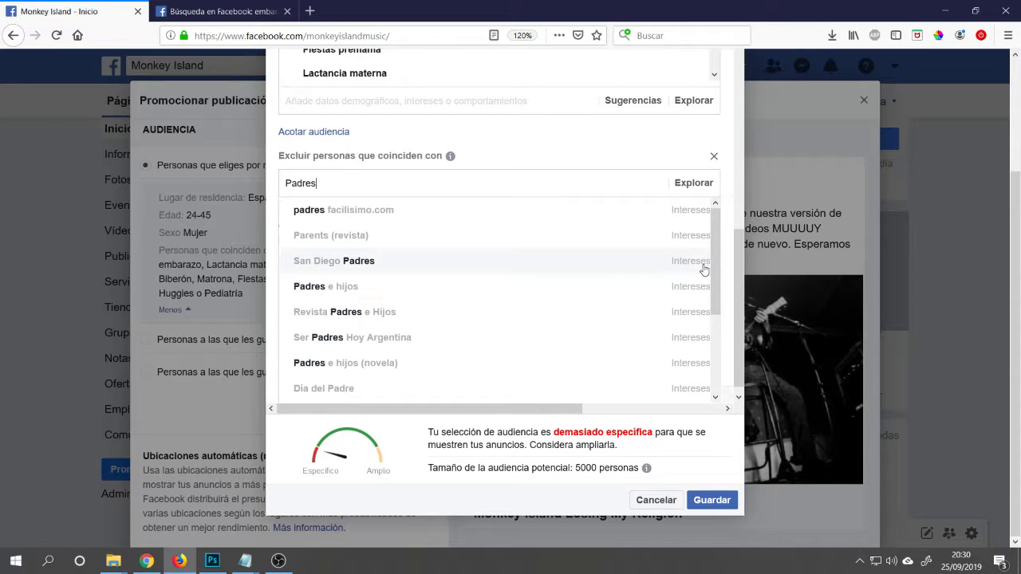
pyautogui.moveTo(713, 255); pyautogui.dragTo(704, 357)
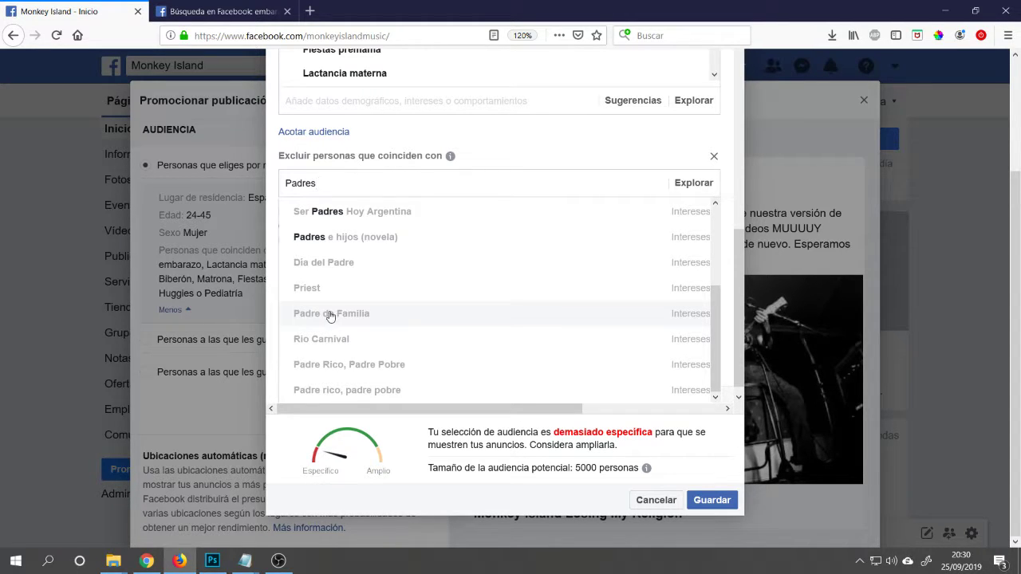
pyautogui.scroll(3, 332, 320)
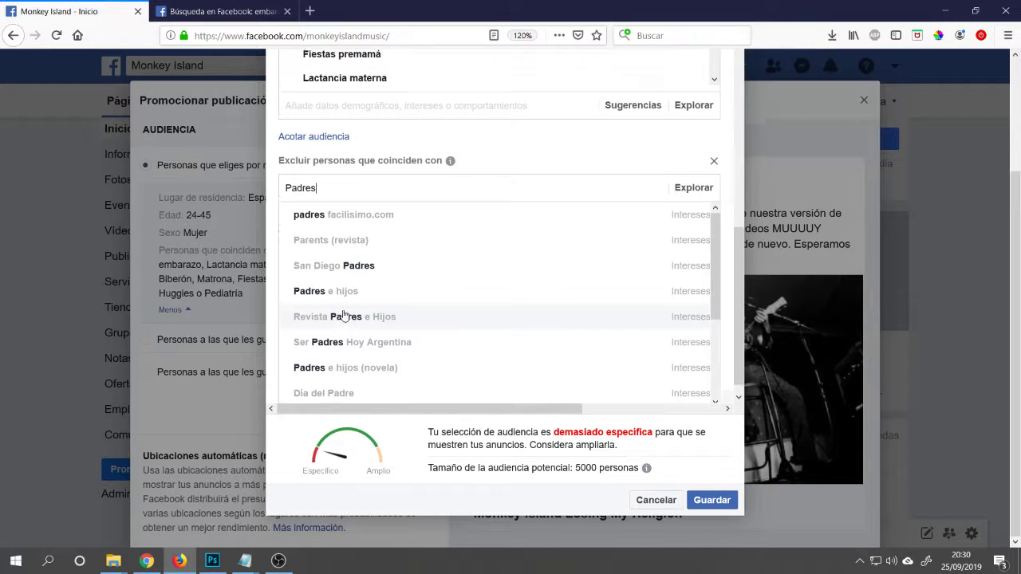
pyautogui.scroll(3, 336, 319)
pyautogui.doubleClick(324, 313)
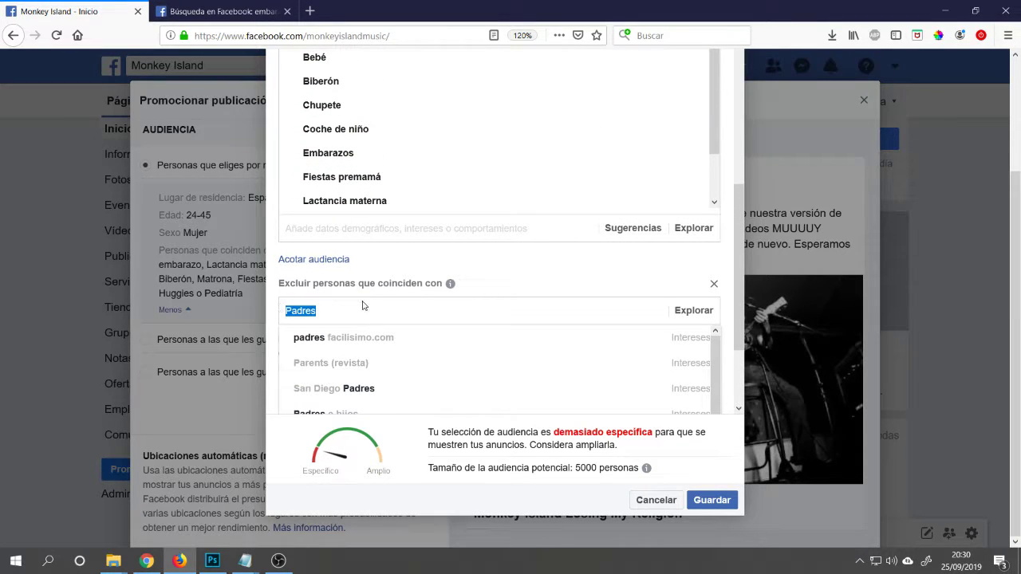
pyautogui.write('Madres')
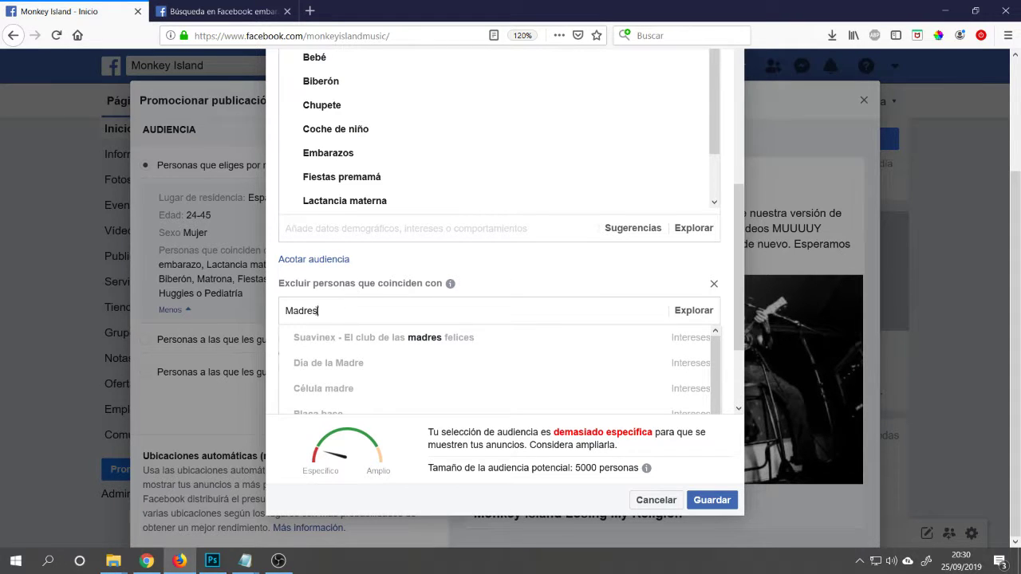
# Search the included detailed targeting for "Padres", compare the parent demographics with the included interests, and clear the search
pyautogui.click(356, 228)
pyautogui.write('Padres')
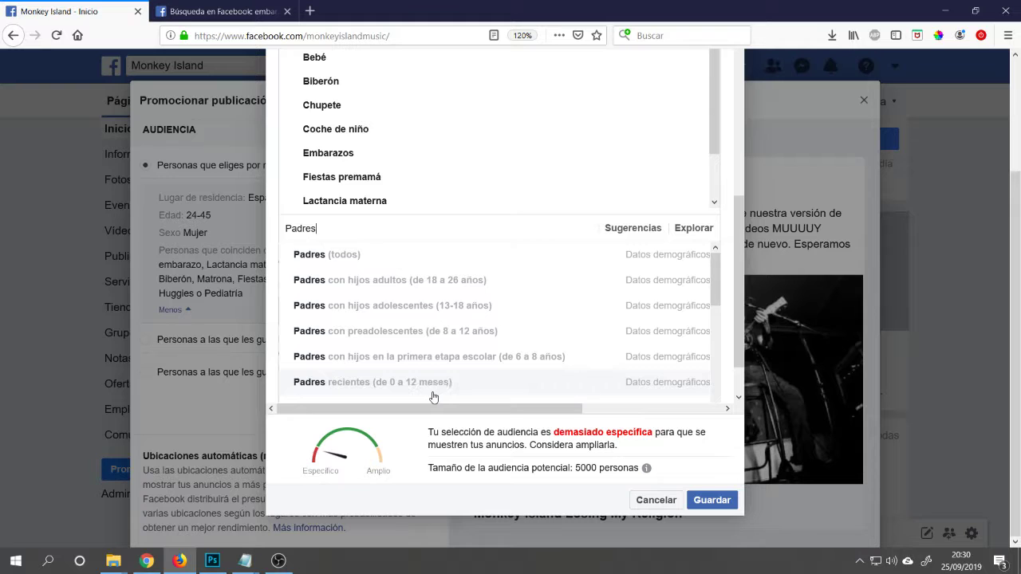
pyautogui.moveTo(331, 160)
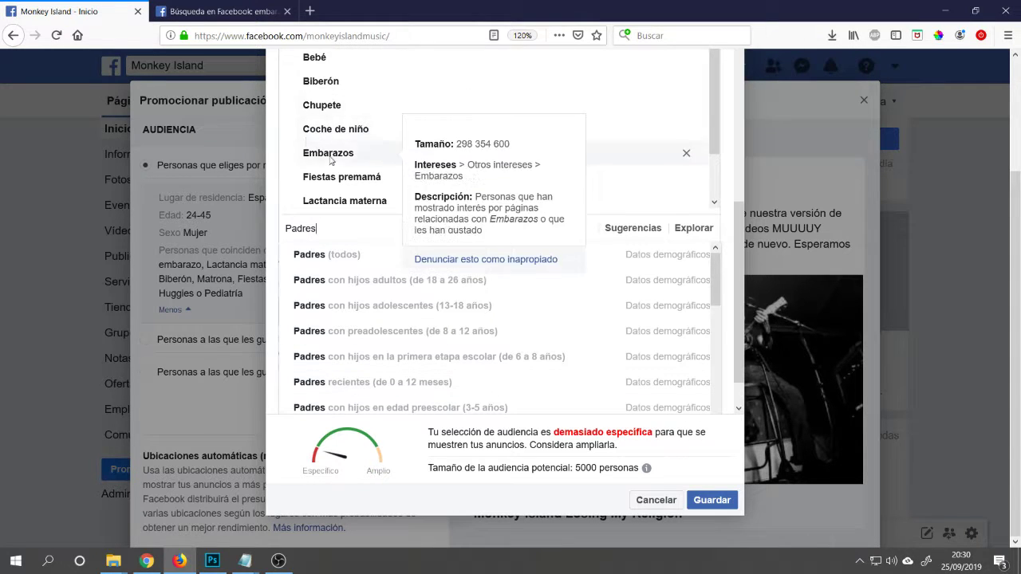
pyautogui.moveTo(323, 100)
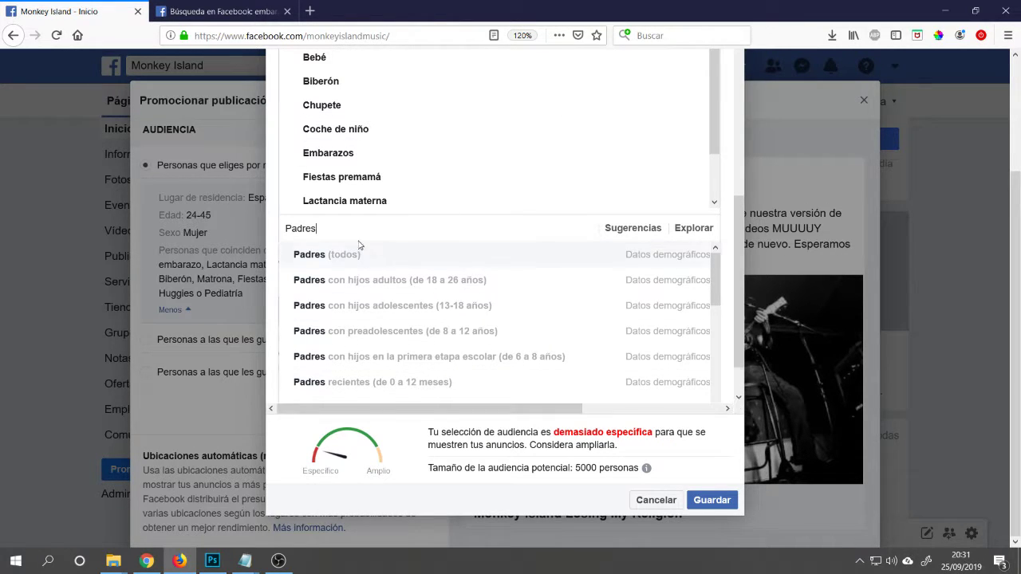
pyautogui.moveTo(318, 229); pyautogui.dragTo(276, 221)
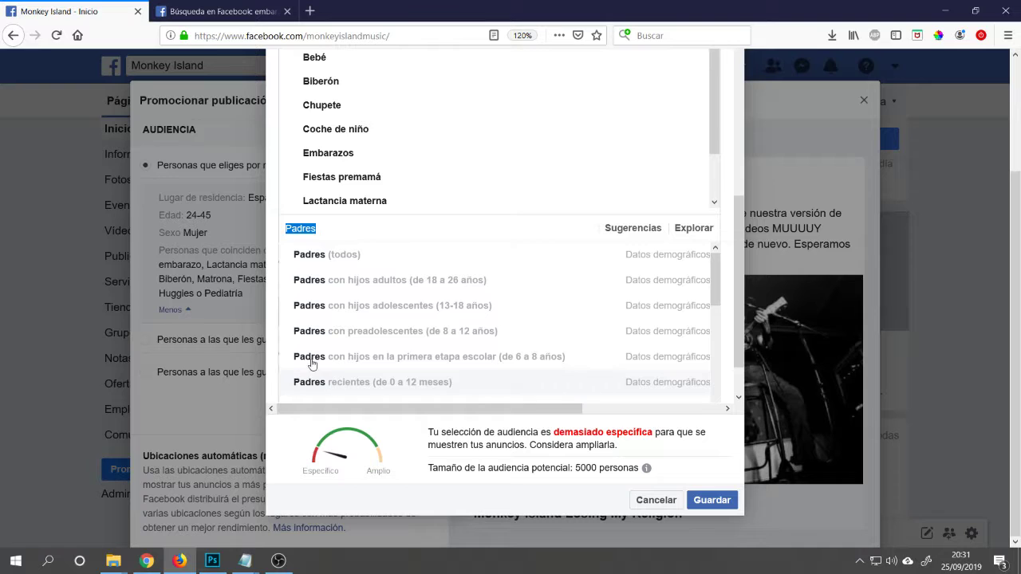
pyautogui.press('BackSpace')
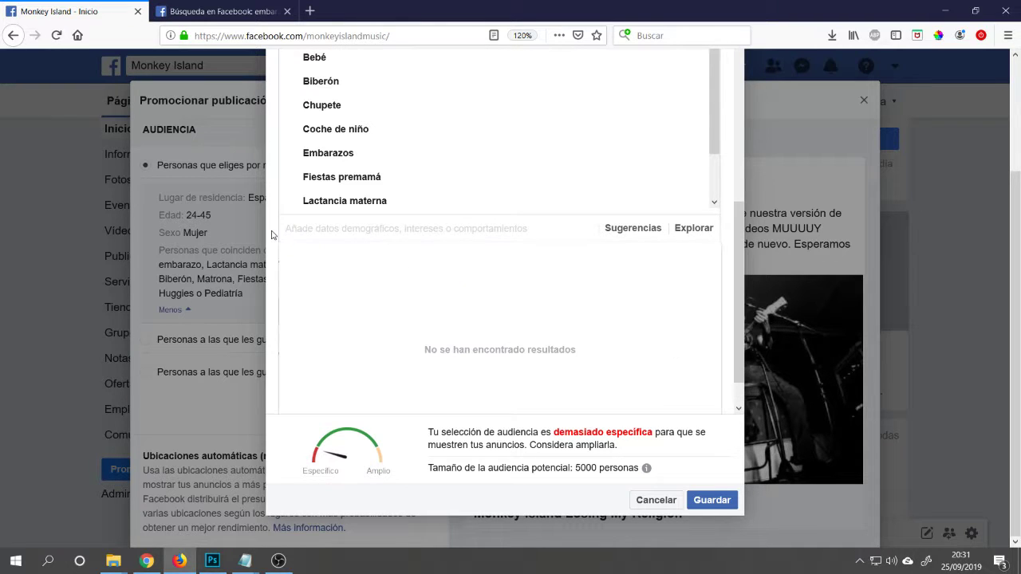
pyautogui.scroll(-1, 304, 259)
pyautogui.click(276, 248)
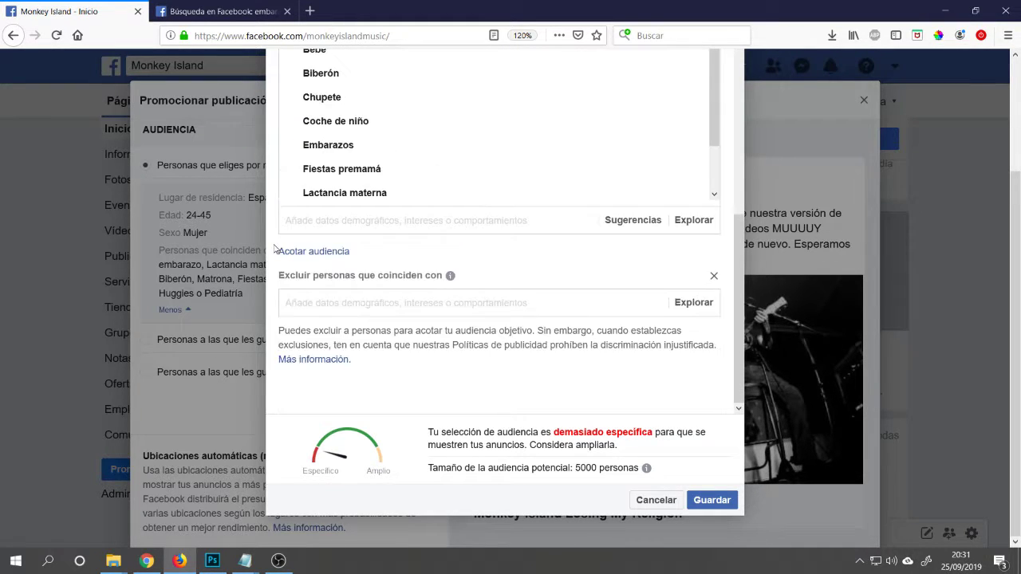
# Try excluding the "padres facilisimo.com" interest from the audience and remove it from the exclusions
pyautogui.click(359, 302)
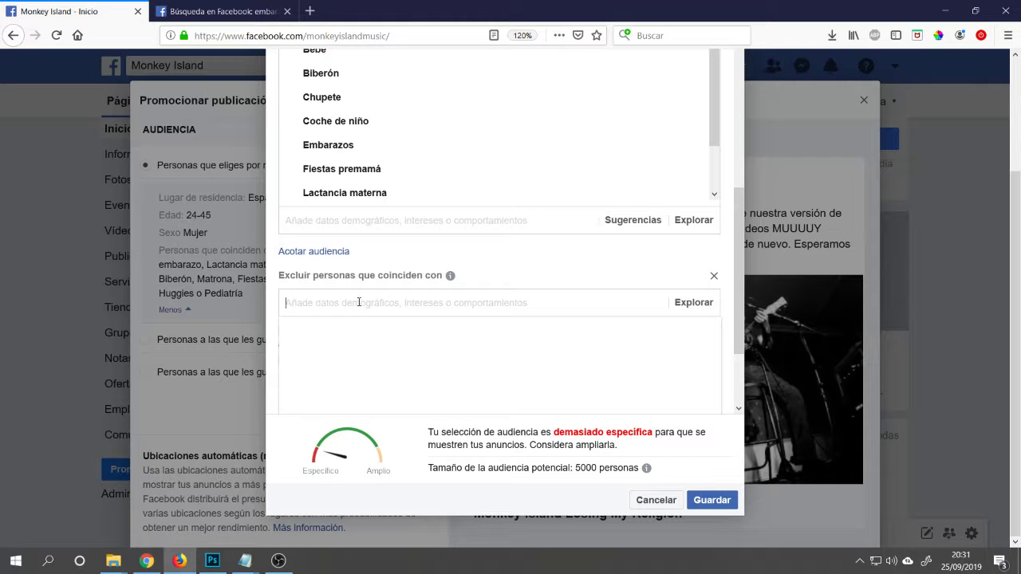
pyautogui.scroll(-3, 359, 287)
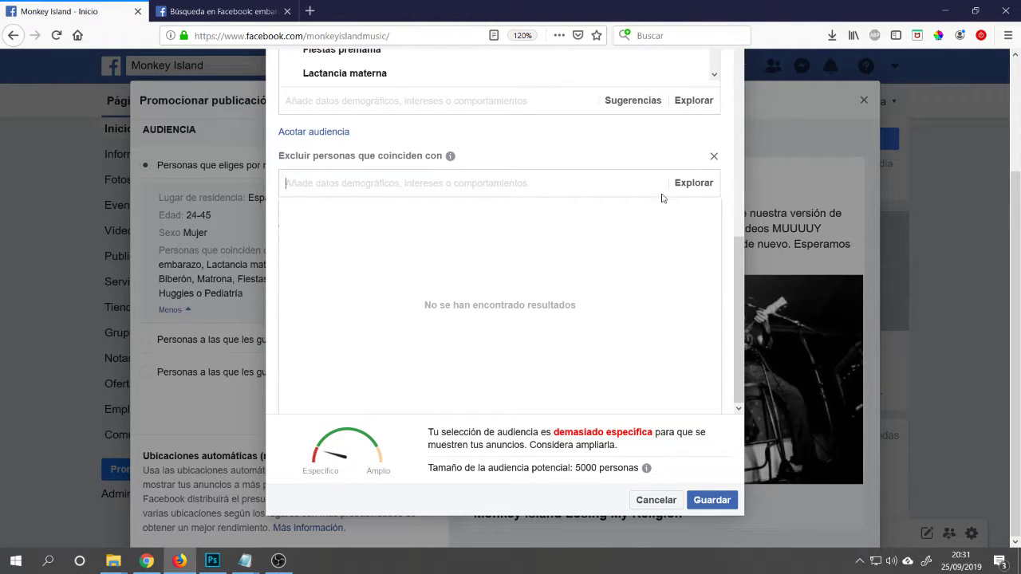
pyautogui.write('Padres')
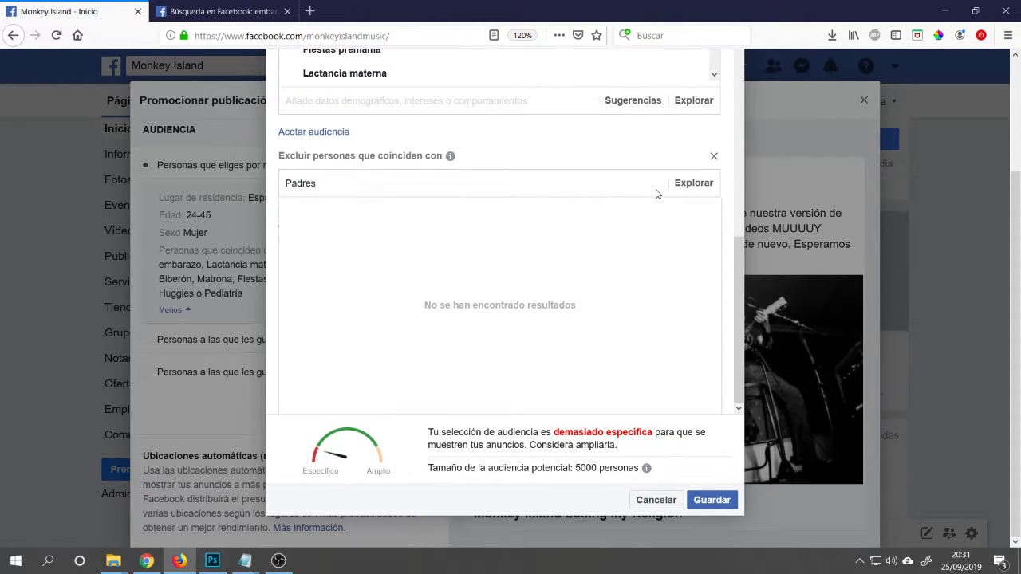
pyautogui.press('Return')
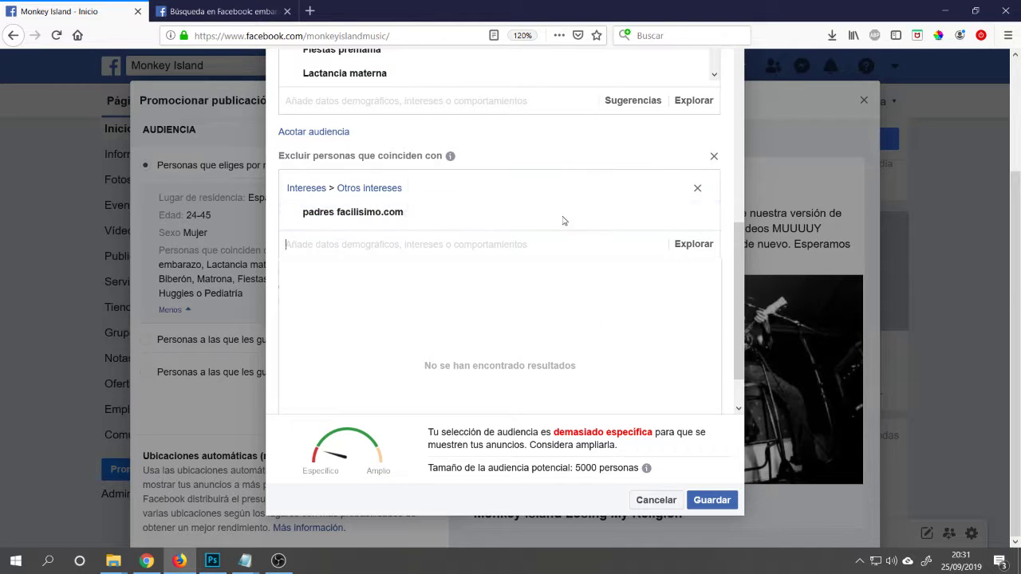
pyautogui.click(699, 214)
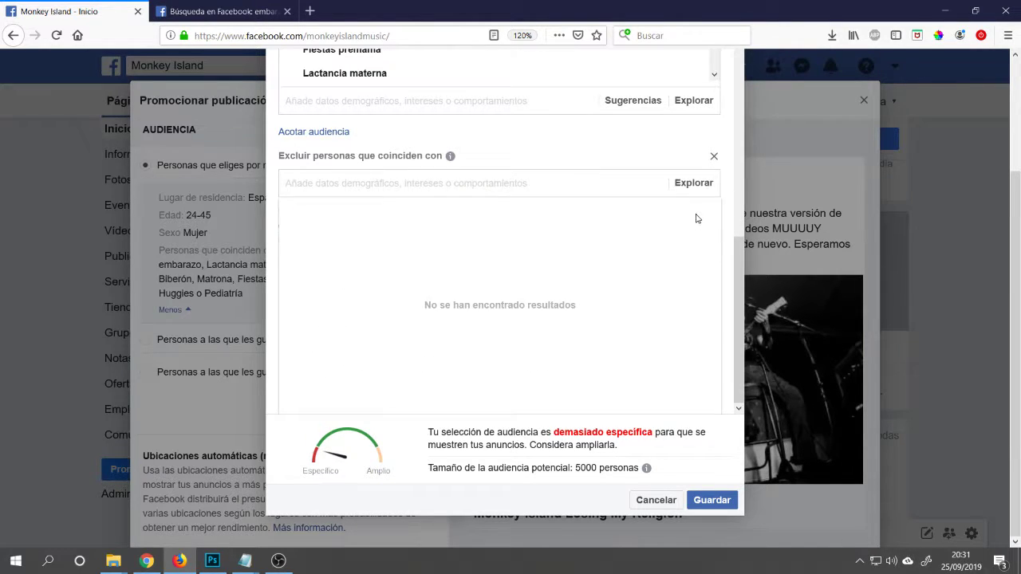
# Search the exclusion criteria once more for "Padres" and clear the search
pyautogui.click(567, 304)
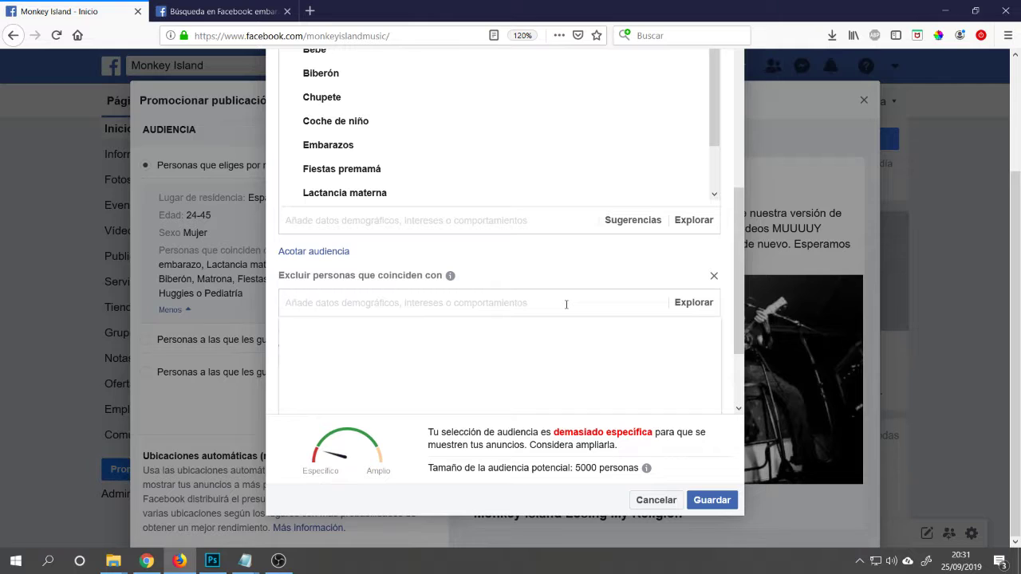
pyautogui.write('Padres')
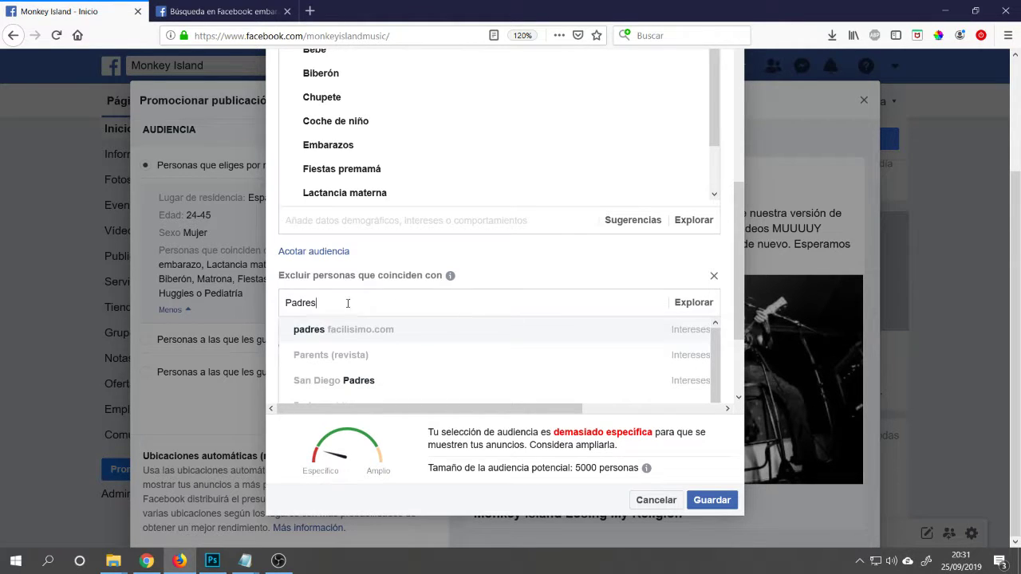
pyautogui.moveTo(348, 303); pyautogui.dragTo(263, 305)
pyautogui.press('BackSpace')
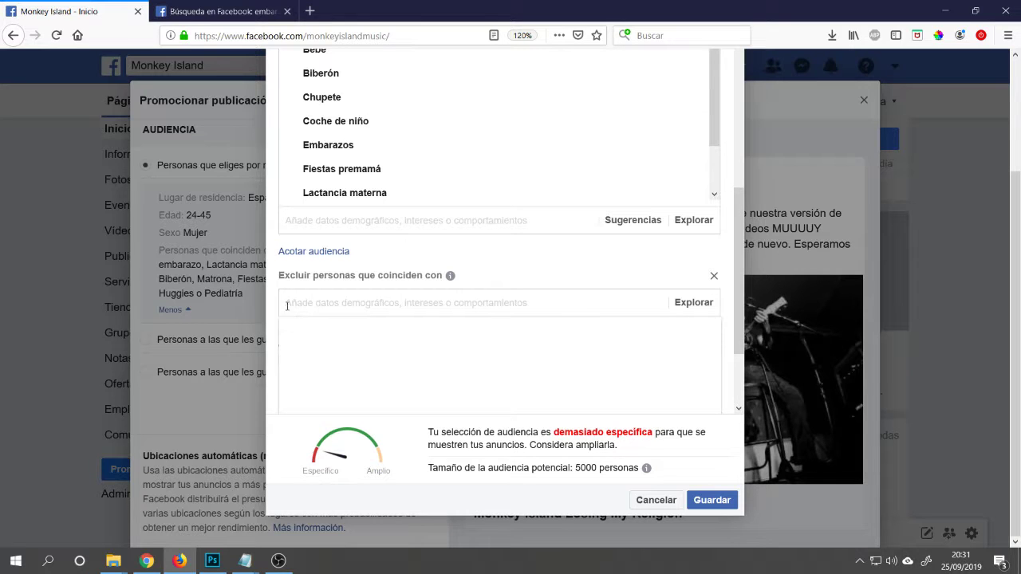
pyautogui.click(274, 310)
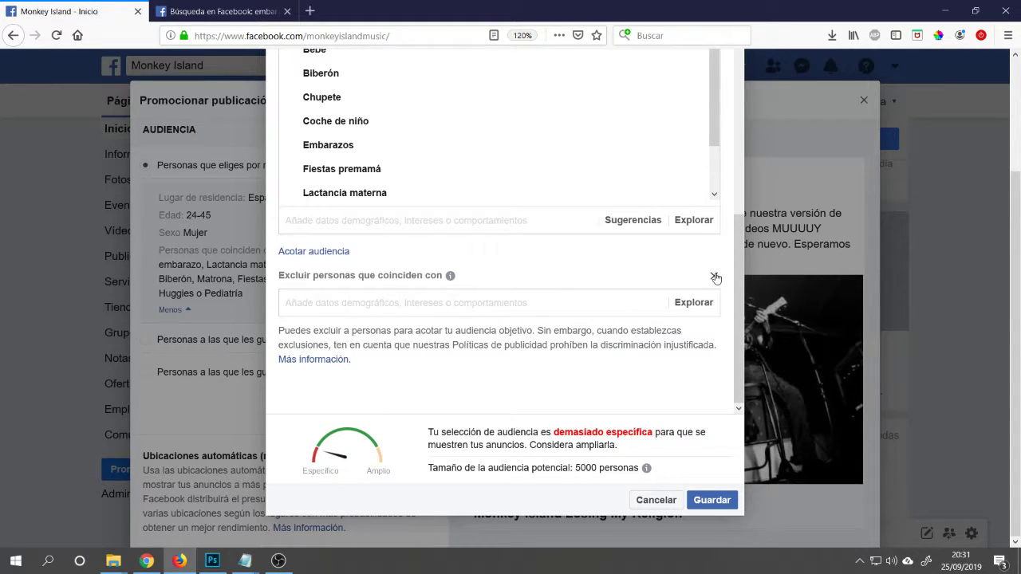
# Remove the exclusion section from the audience and review the included interests, location, age and gender settings
pyautogui.click(715, 277)
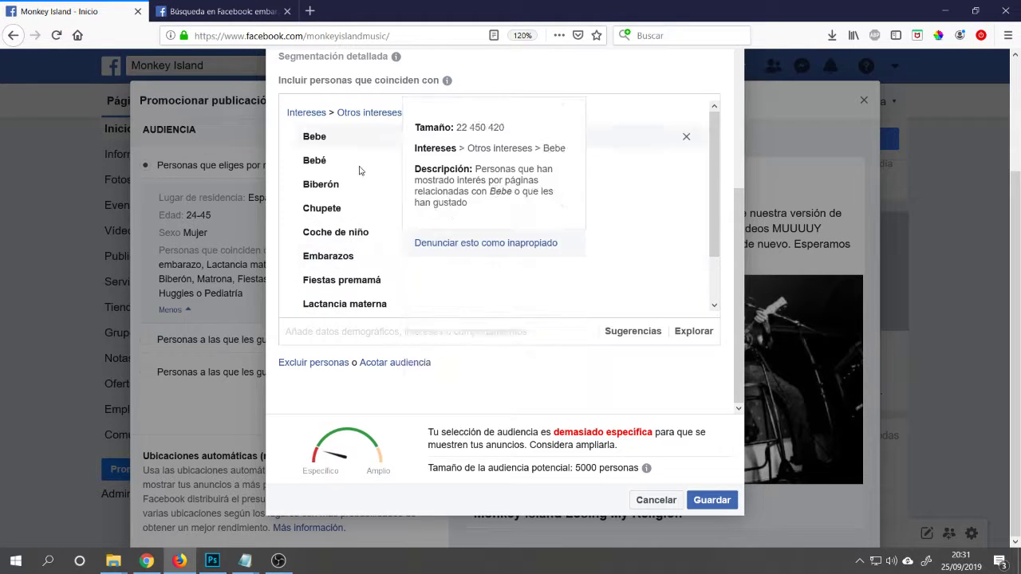
pyautogui.scroll(-1, 369, 205)
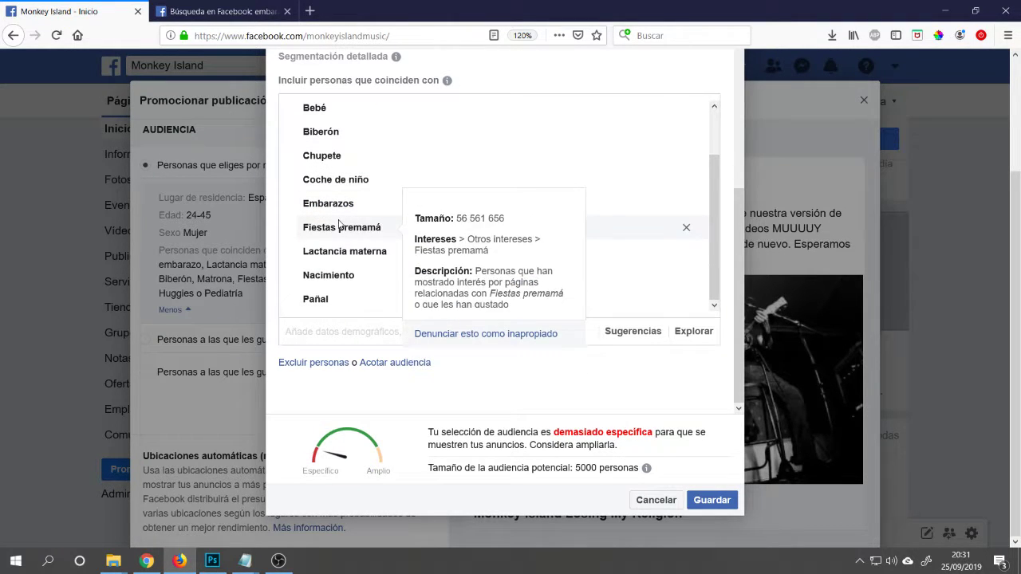
pyautogui.scroll(1, 342, 215)
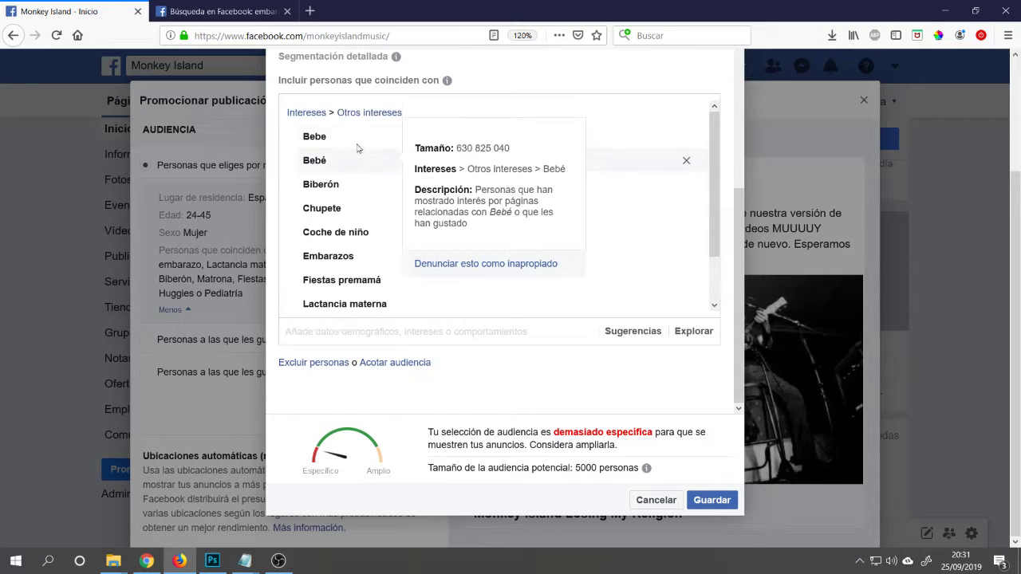
pyautogui.scroll(3, 356, 95)
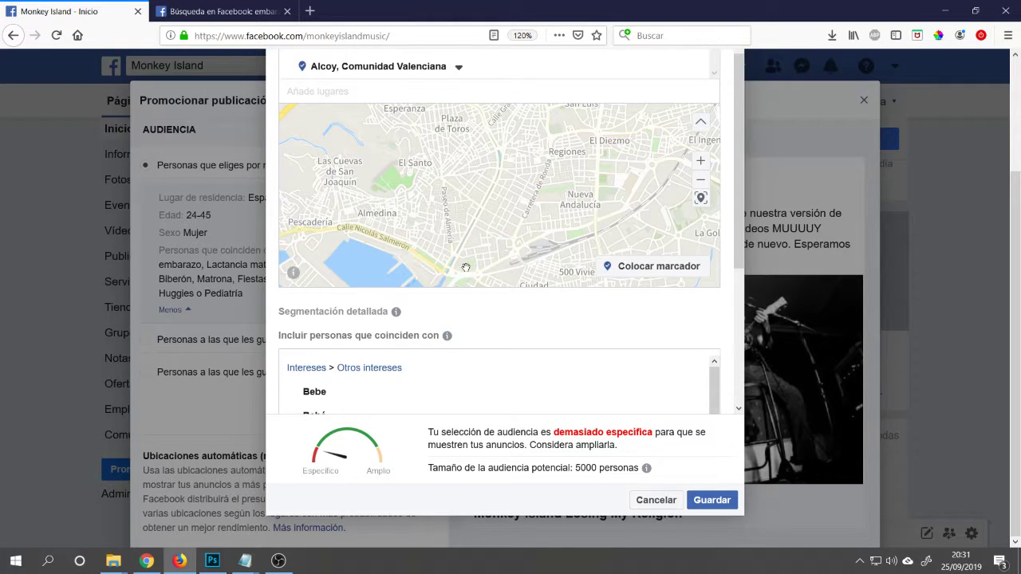
pyautogui.scroll(3, 494, 288)
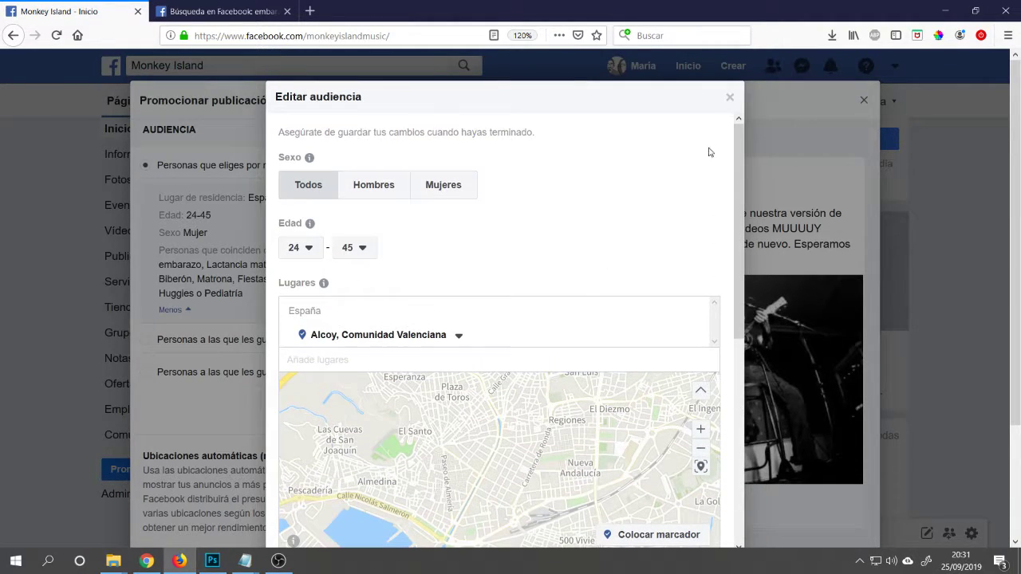
# Check the included interests in the detailed targeting and close the audience editor without saving the changes
pyautogui.scroll(-3, 684, 196)
pyautogui.scroll(-2, 684, 196)
pyautogui.scroll(-3, 399, 329)
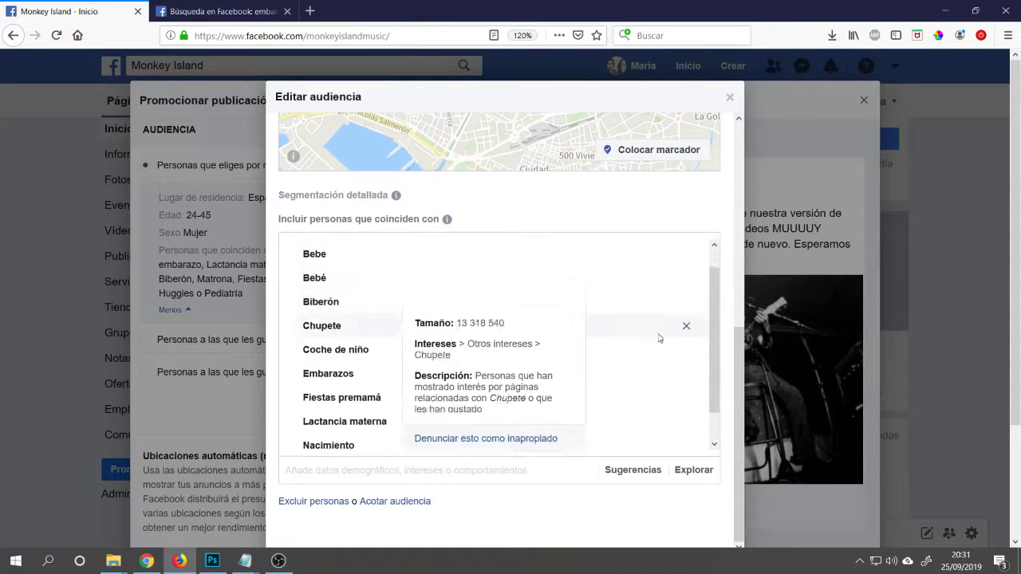
pyautogui.click(728, 100)
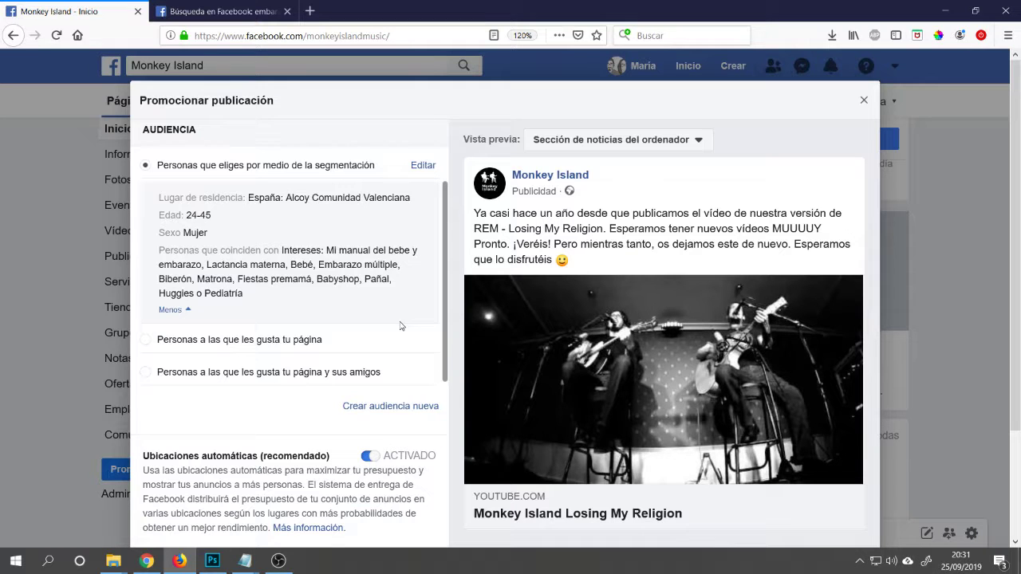
# Review the promotion's automatic placements, duration, total budget, estimated reach, conversion tracking and payment settings, and return to the objective and audience summary
pyautogui.scroll(-5, 335, 365)
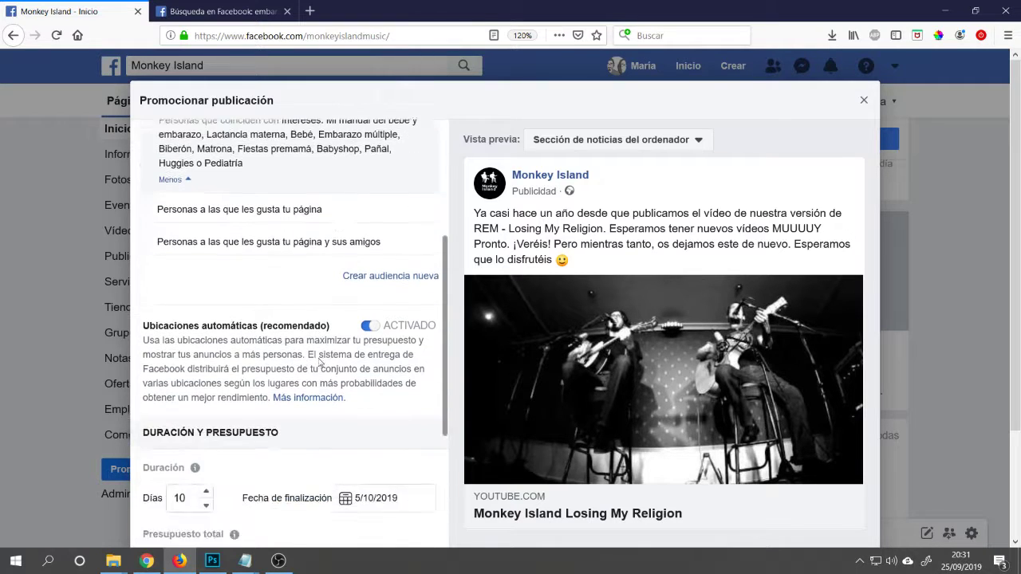
pyautogui.scroll(-1, 316, 363)
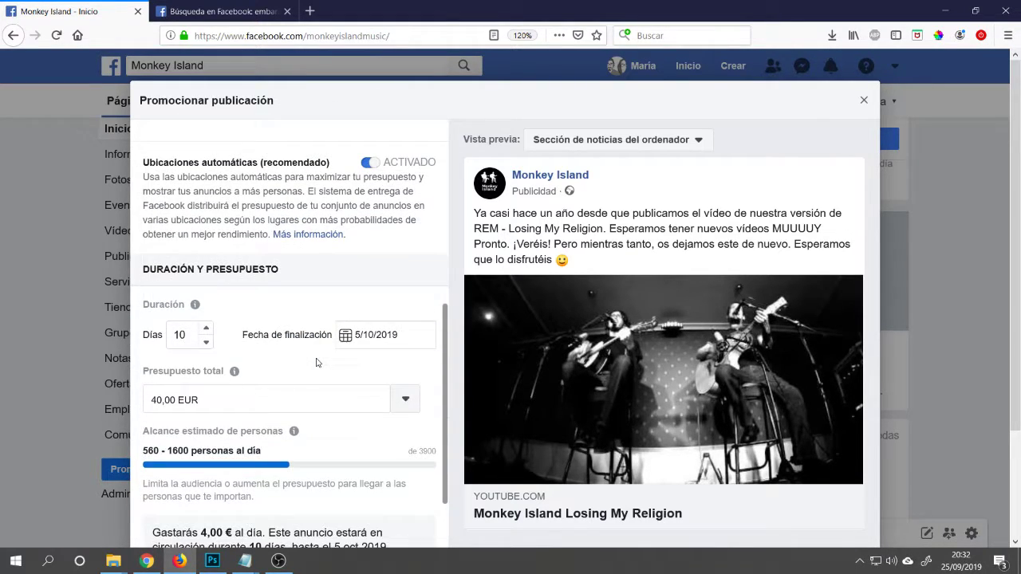
pyautogui.scroll(-5, 316, 363)
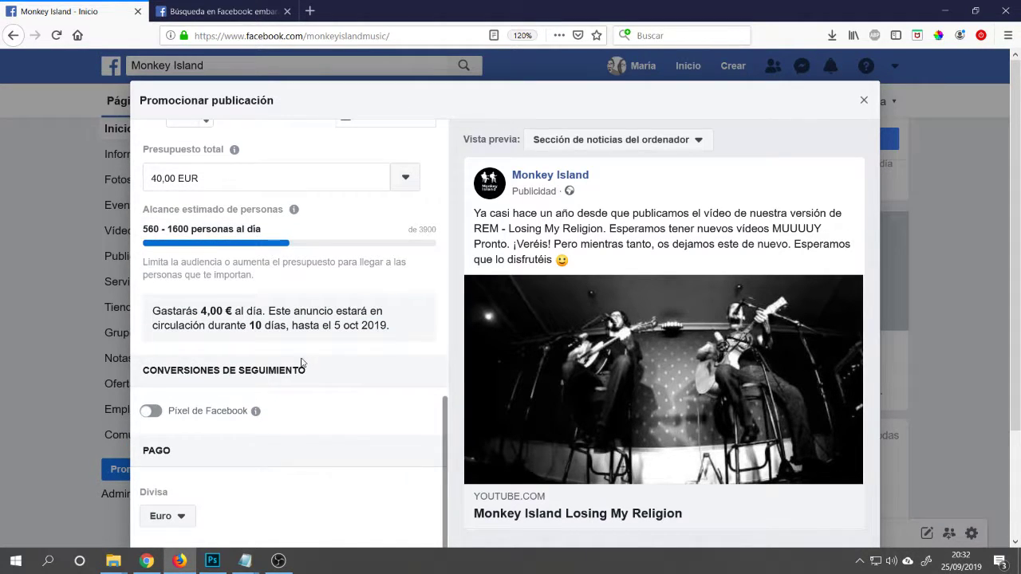
pyautogui.scroll(6, 301, 363)
pyautogui.scroll(6, 295, 382)
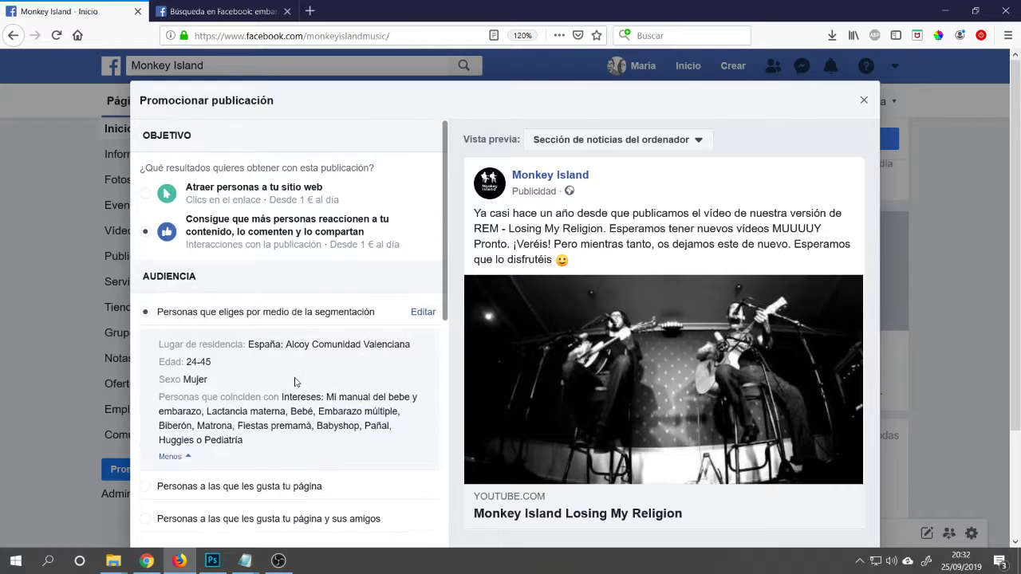